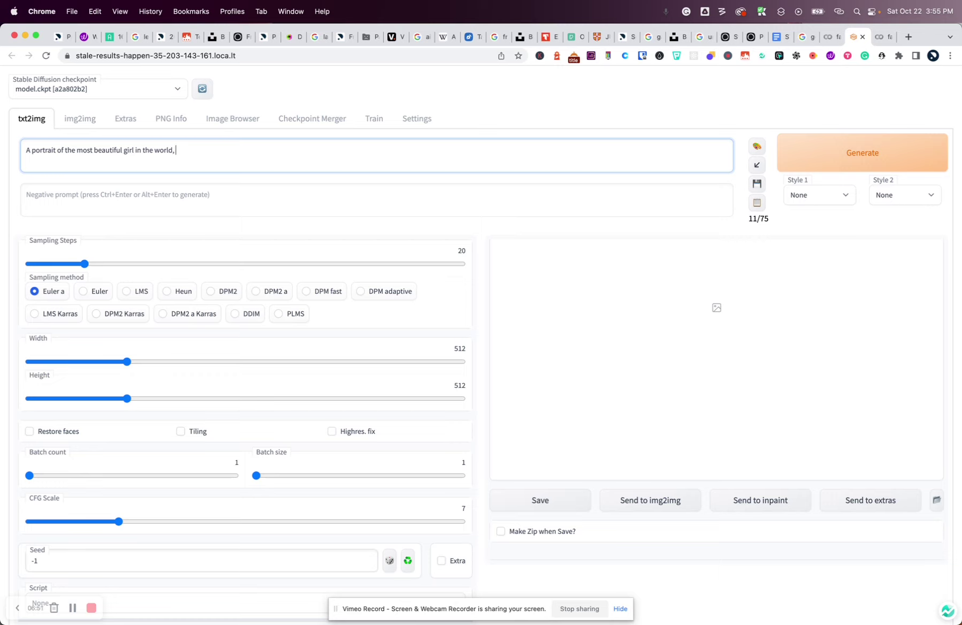
Extend the portrait prompt with "photograph, canon 5D, 50mm lens"
text(photograph, ca)
text(con 5D)
click(230, 152)
key(BackSpace)
text(n)
click(274, 150)
text(, 50mm lens)
Start the negative prompt with "cartoon,"
click(142, 201)
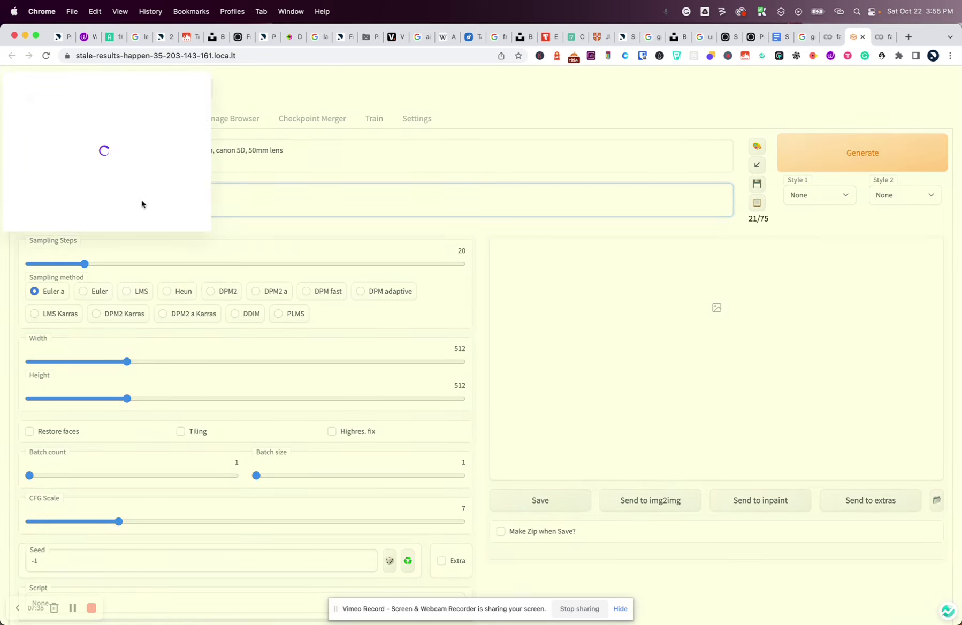
click(231, 205)
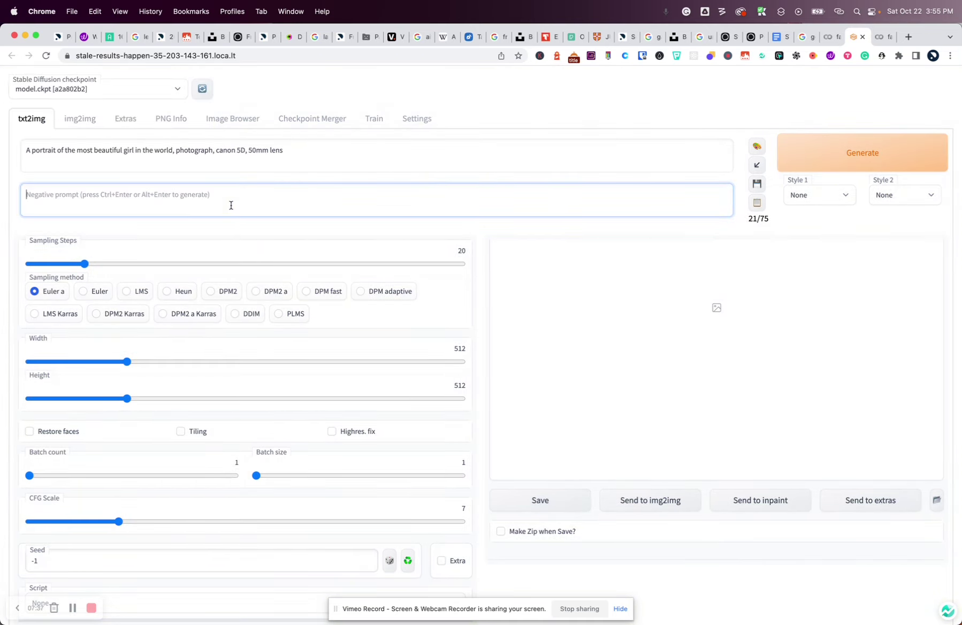
click(209, 152)
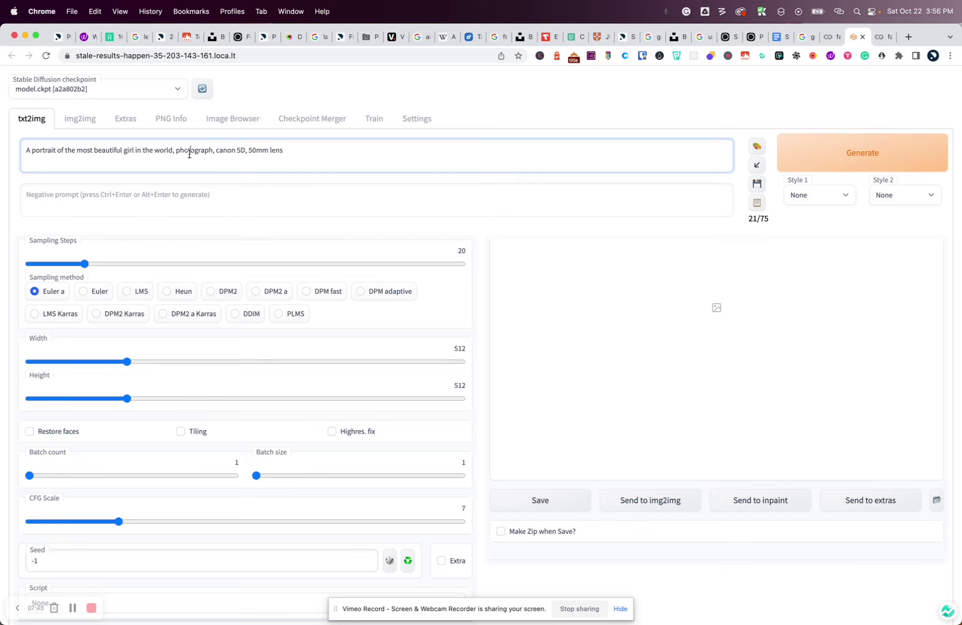
click(180, 193)
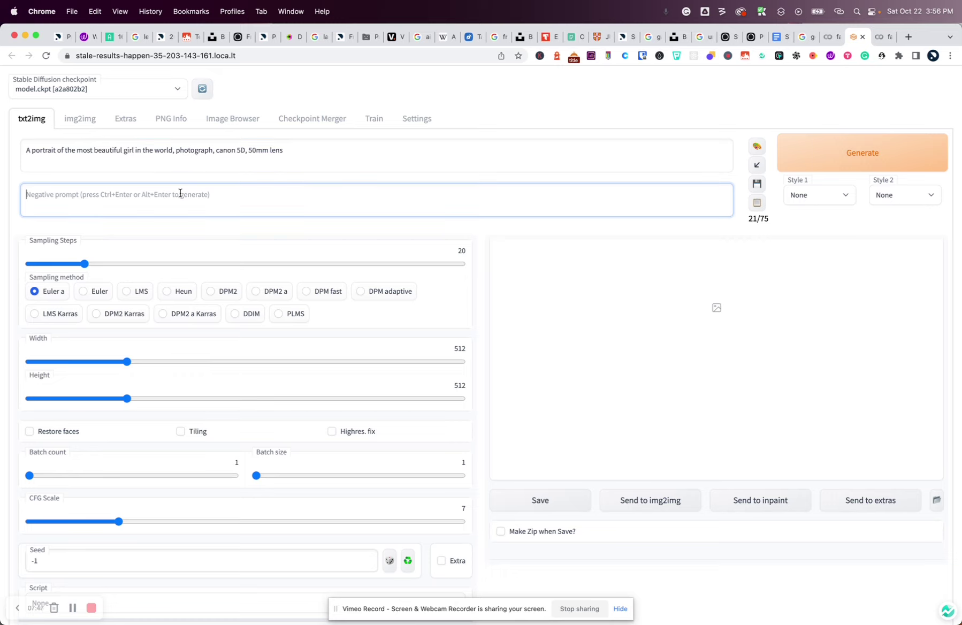
text(c)
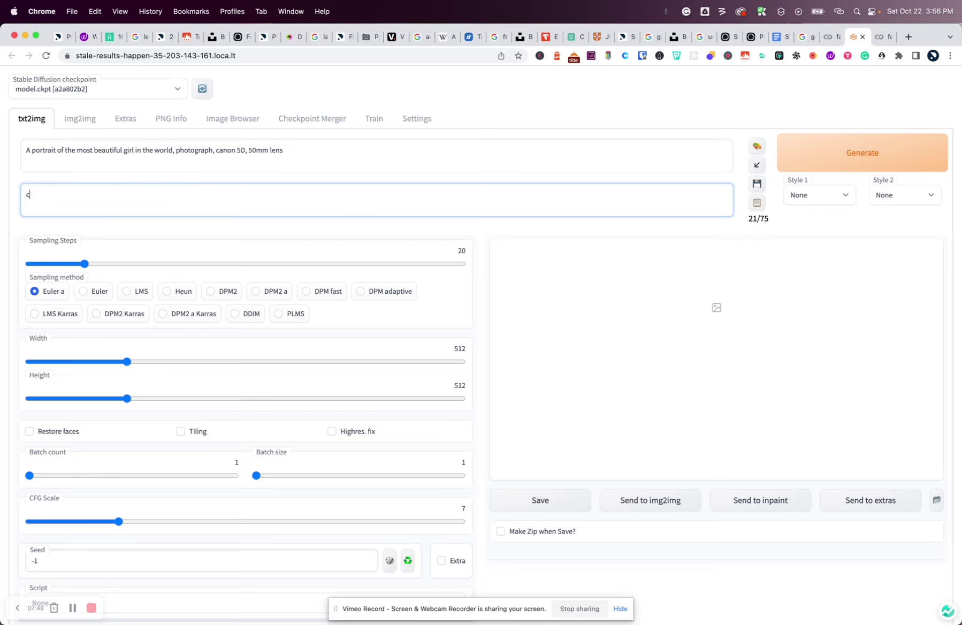
text(artoon,)
Replace the negative prompt with the one from the "Prompt Ideas" note in Notes, running from "cartoon, 3d, (disfigured)" through "((hand)), ((hands))"
mouse_move(475, 609)
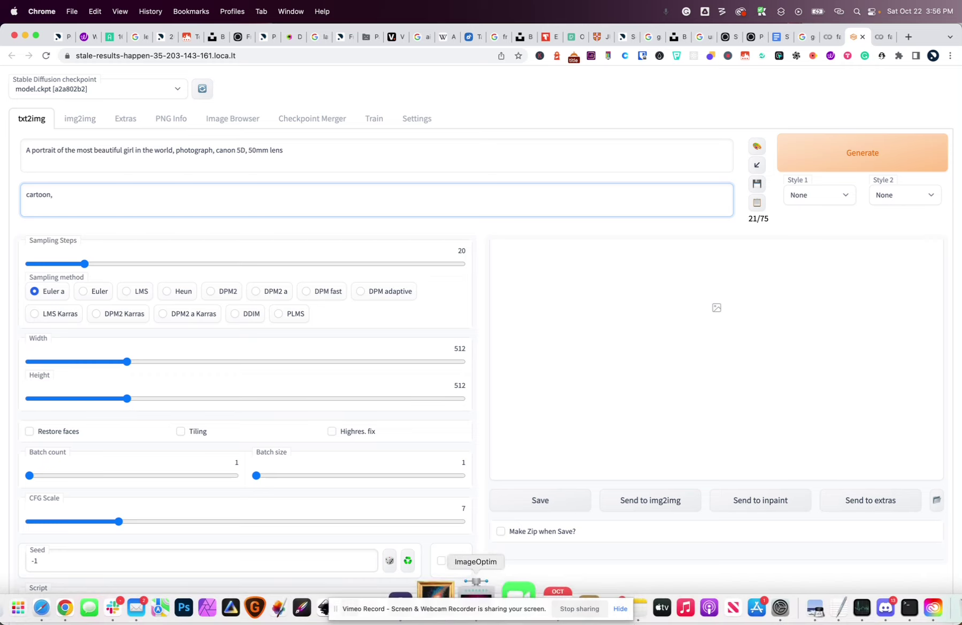
click(609, 597)
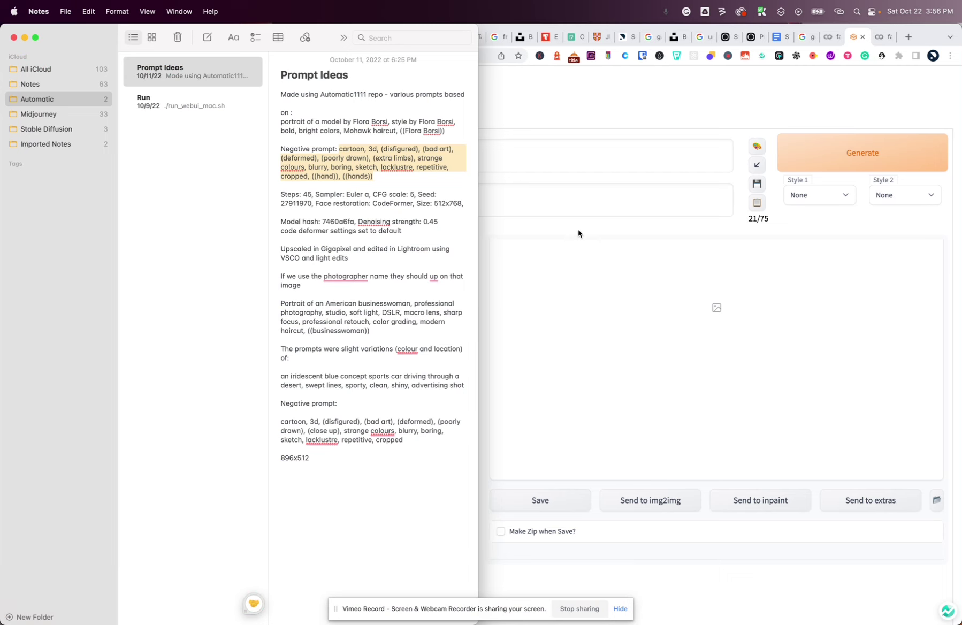
click(569, 213)
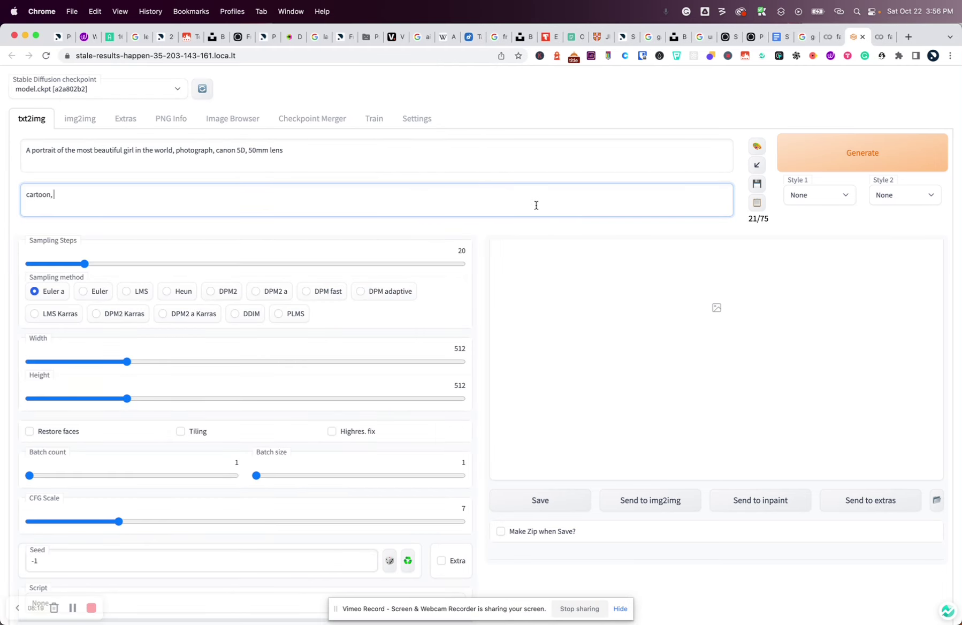
double_click(536, 205)
text(cartoon, 3d, (disfigured), (bad art), (deformed), (poorly drawn), (extra limbs), strange colours, blurry, boring, sketch, lacklustre, repetitive, cropped, ((hand)), ((hands)))
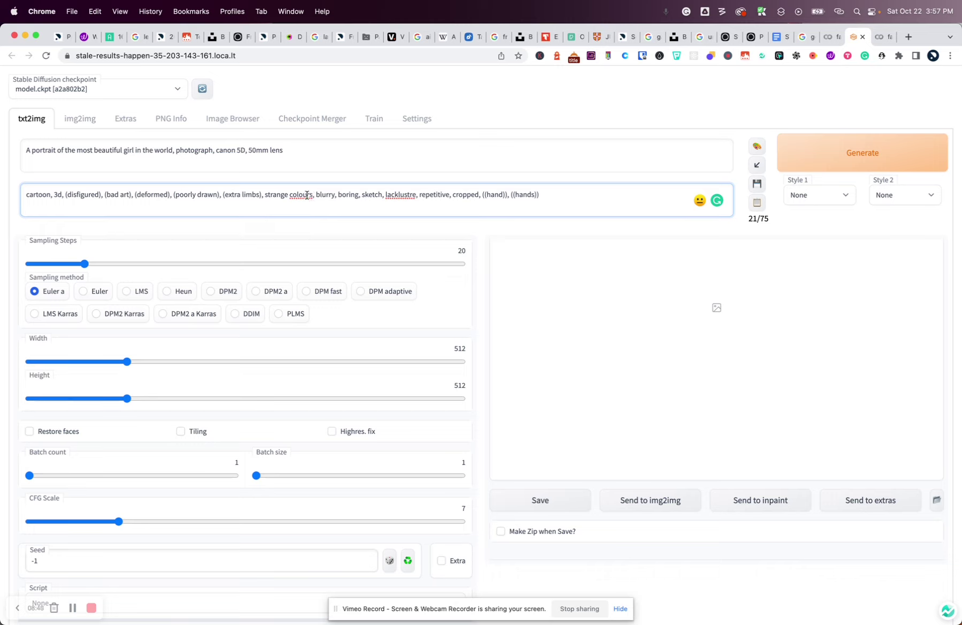
Correct "colours" to "colors" in the negative prompt and check the spelling suggestions for "lacklustre"
key(BackSpace)
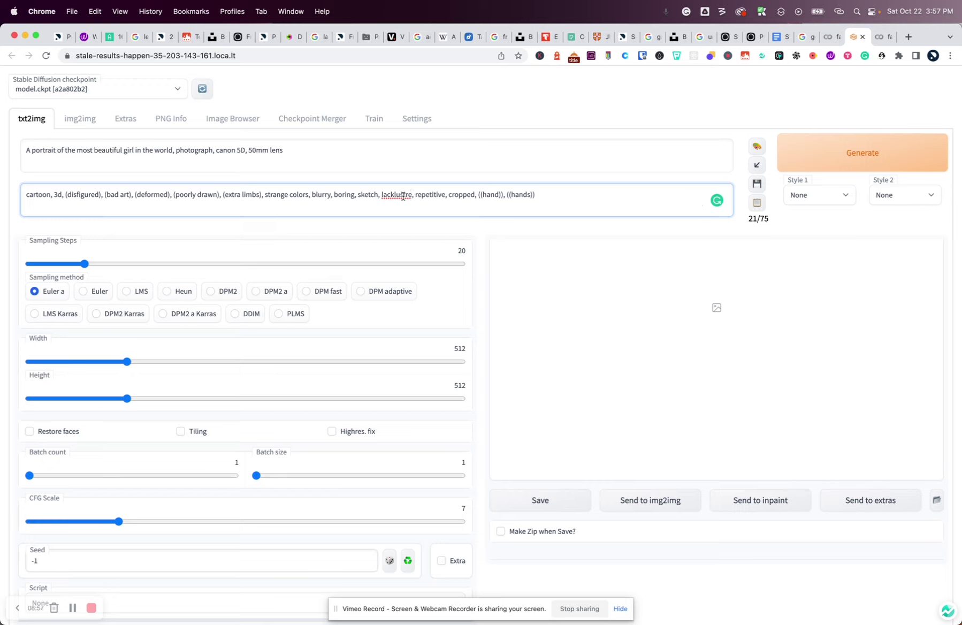
right_click(403, 197)
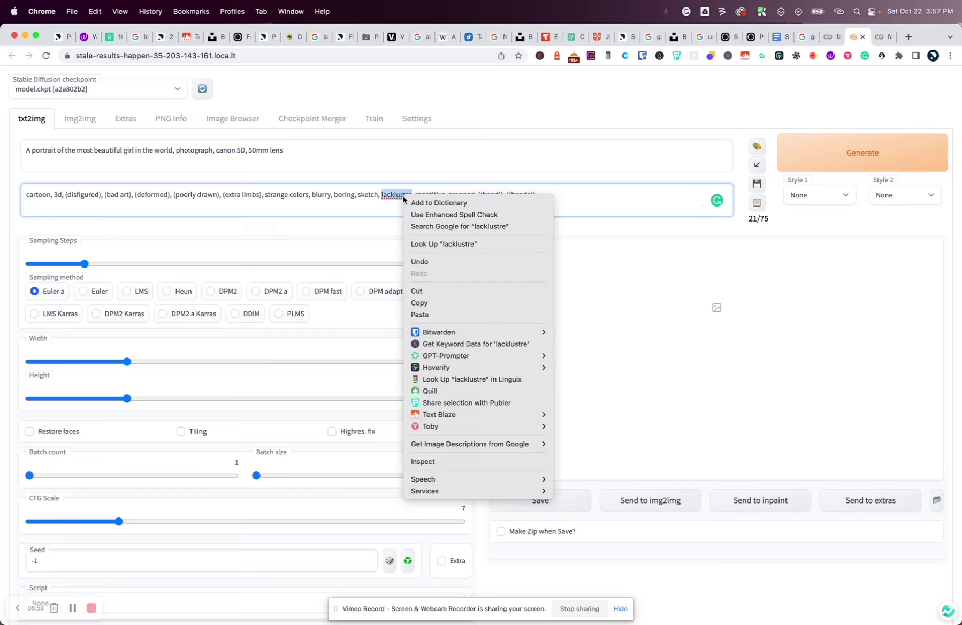
click(395, 196)
click(391, 195)
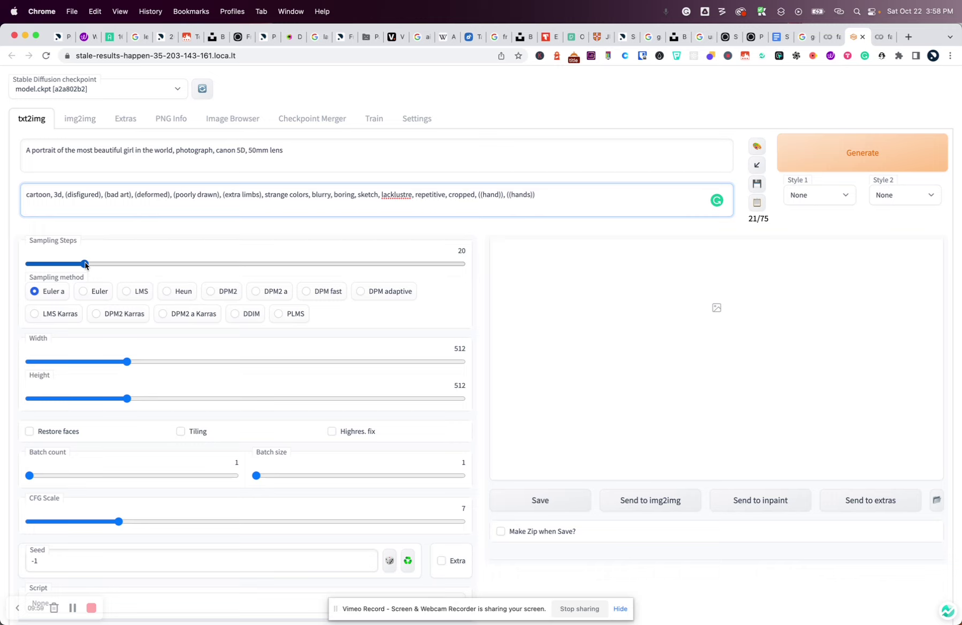
Set the sampling steps to 50
drag(85, 263, 167, 266)
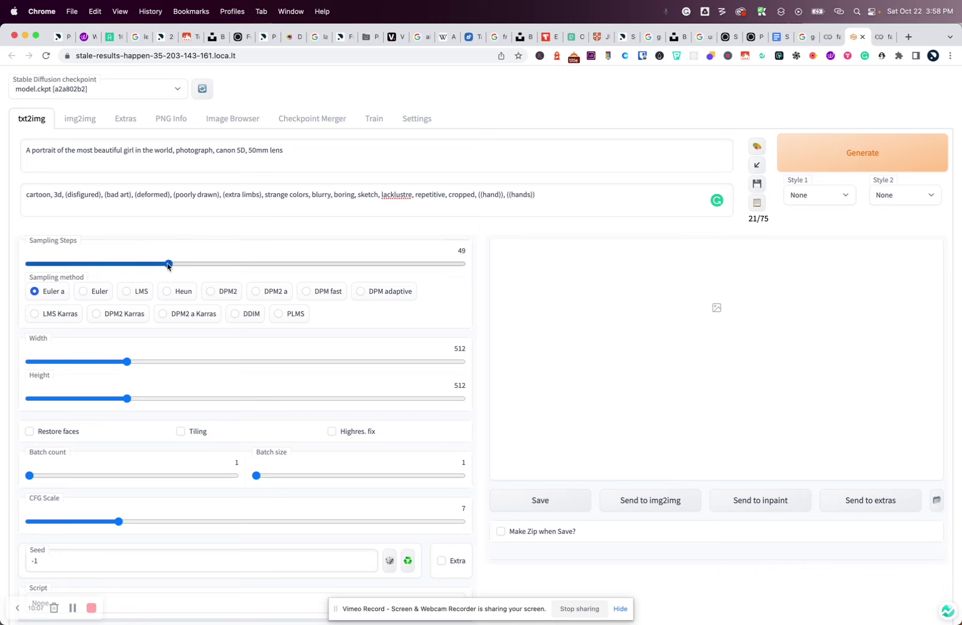
click(170, 266)
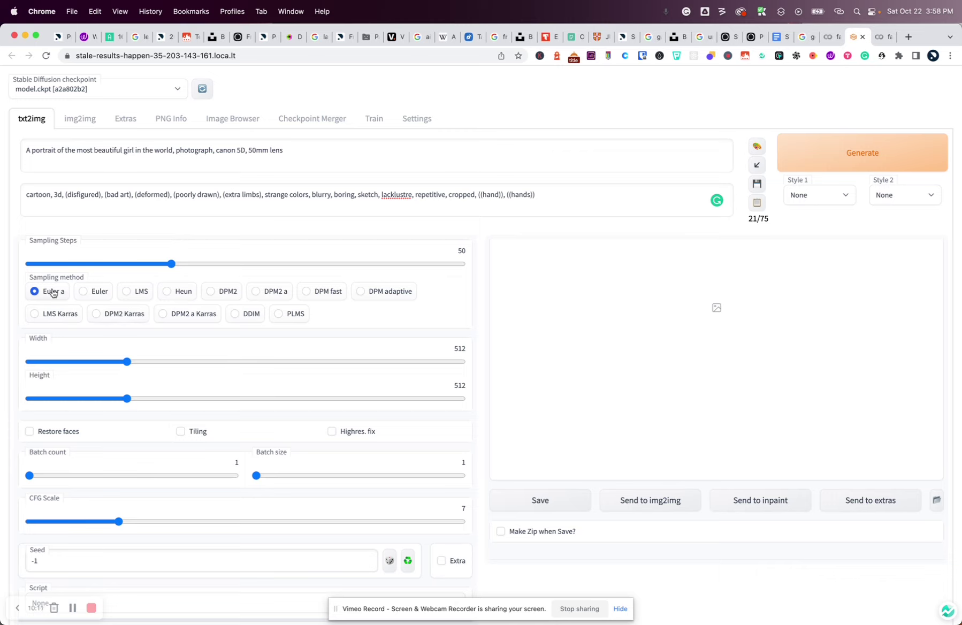
mouse_move(53, 293)
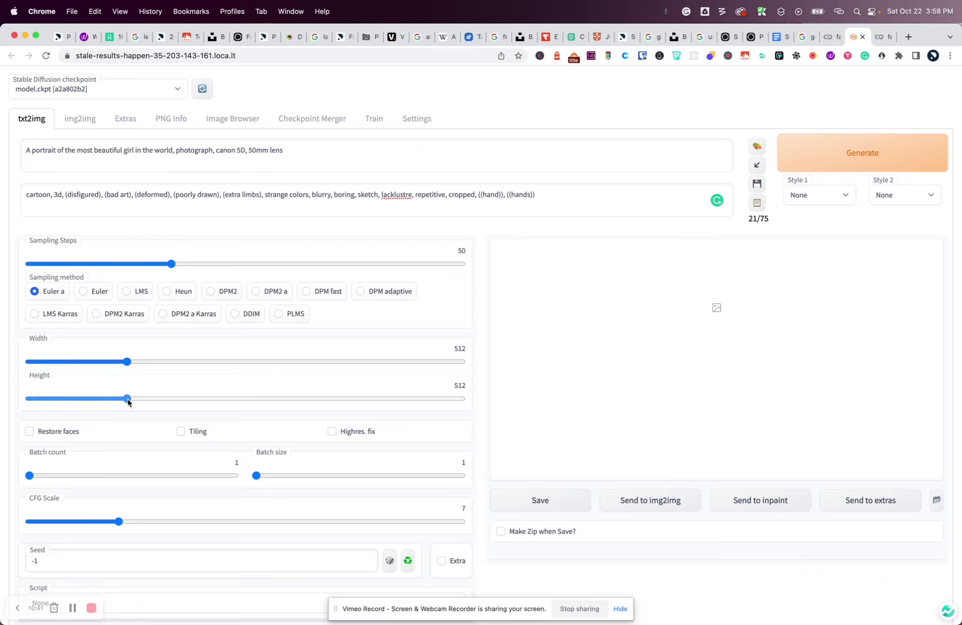
Set the image height to 768 and enable Restore faces
drag(131, 402, 186, 400)
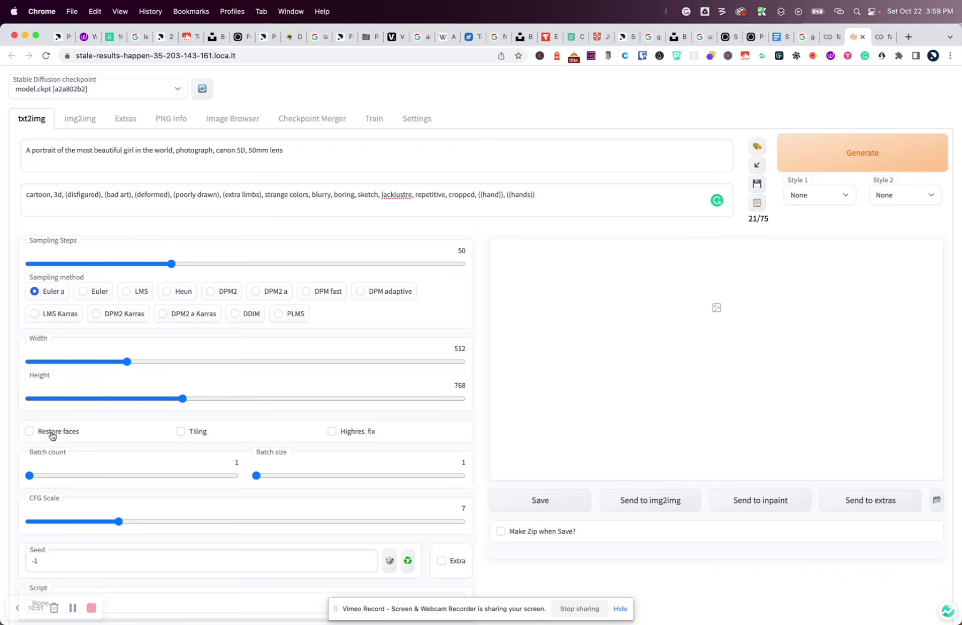
click(29, 432)
Set the CFG scale to 7.5 and generate the portrait
scroll(289, 452, down, 2)
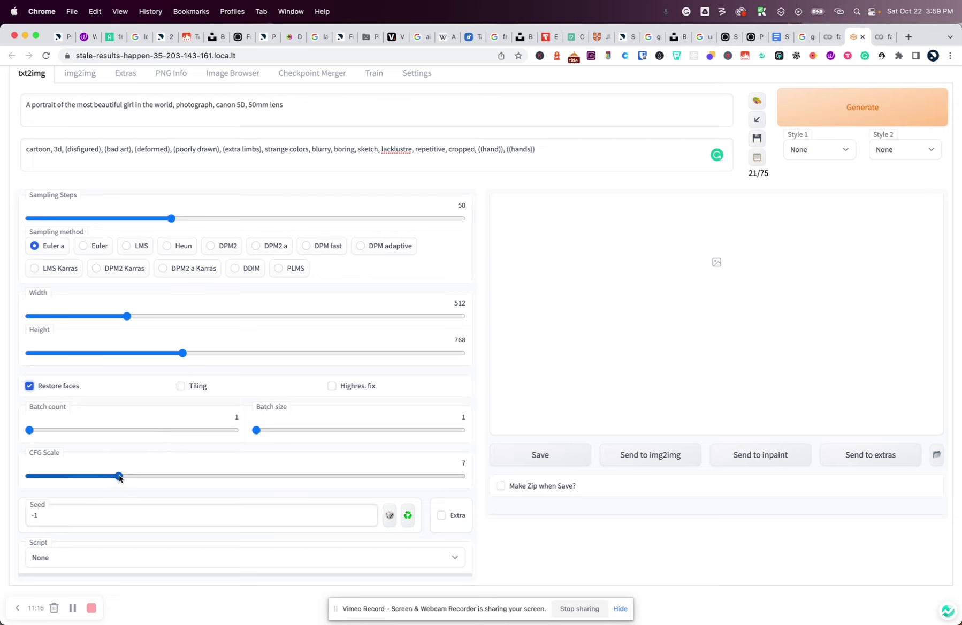
drag(119, 477, 125, 478)
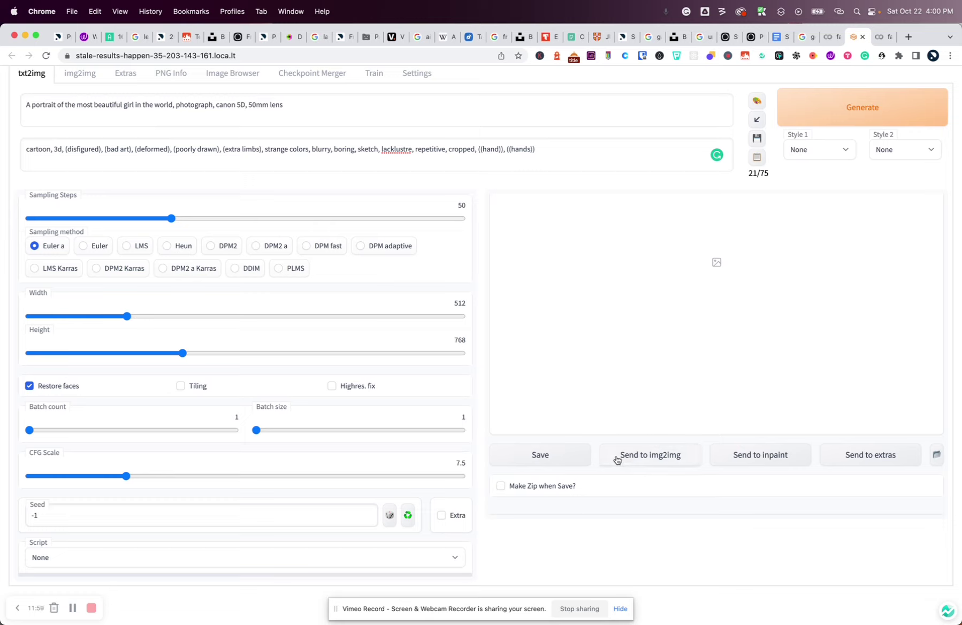
click(876, 109)
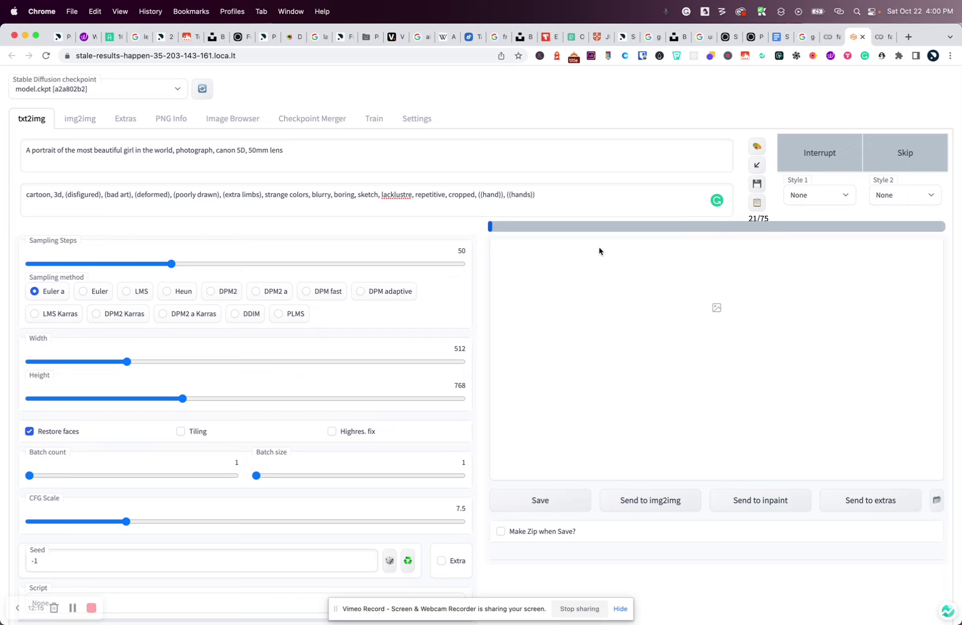
Switch to the Colab notebook and check the image generation progress in the running cell's output
click(831, 36)
scroll(629, 454, down, 6)
scroll(629, 453, up, 3)
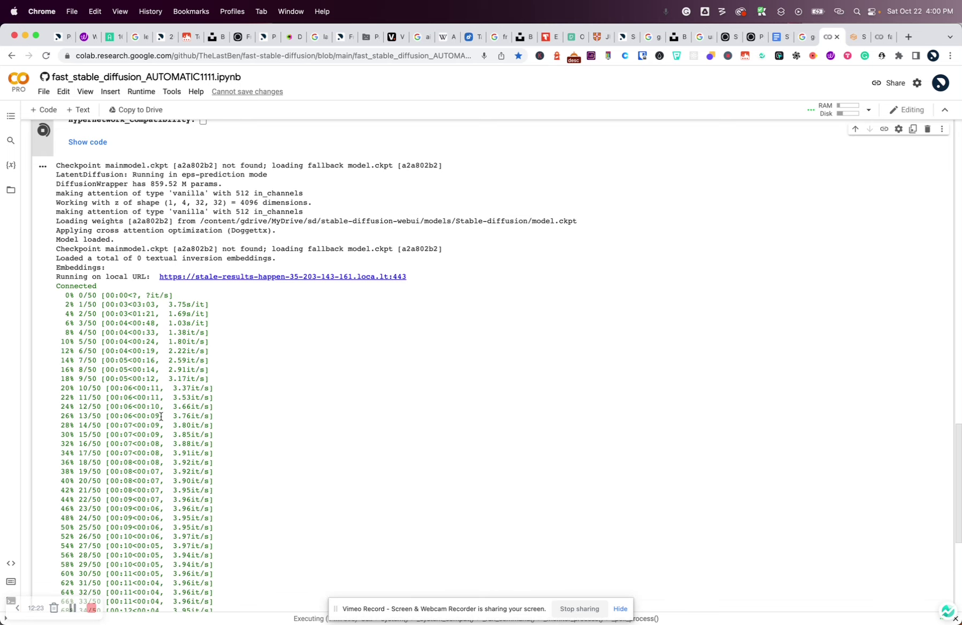
scroll(160, 416, down, 1)
scroll(161, 416, down, 2)
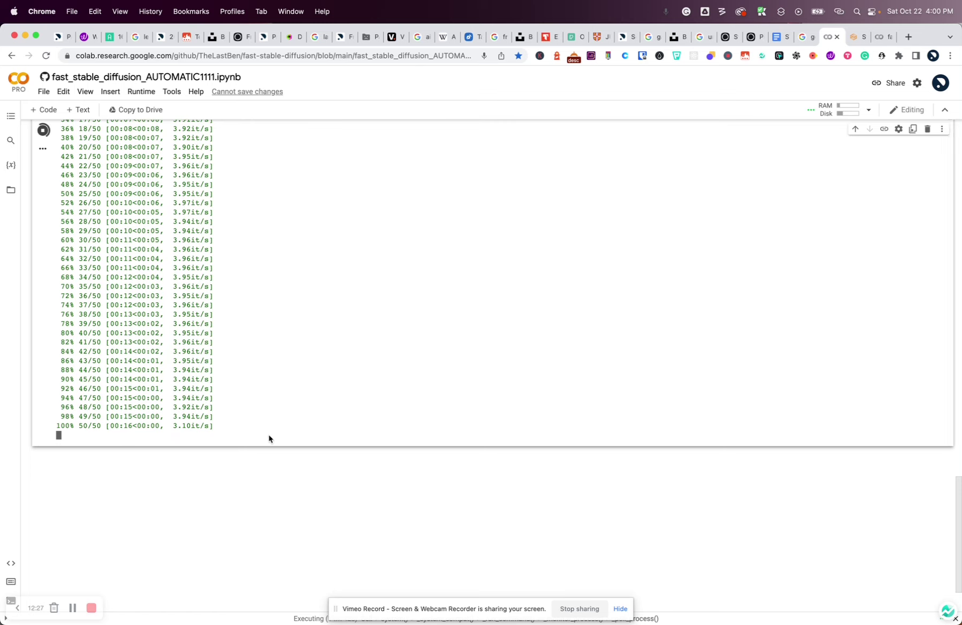
Return to the Stable Diffusion web UI and review the generated portrait with its generation details
click(856, 36)
scroll(832, 365, down, 2)
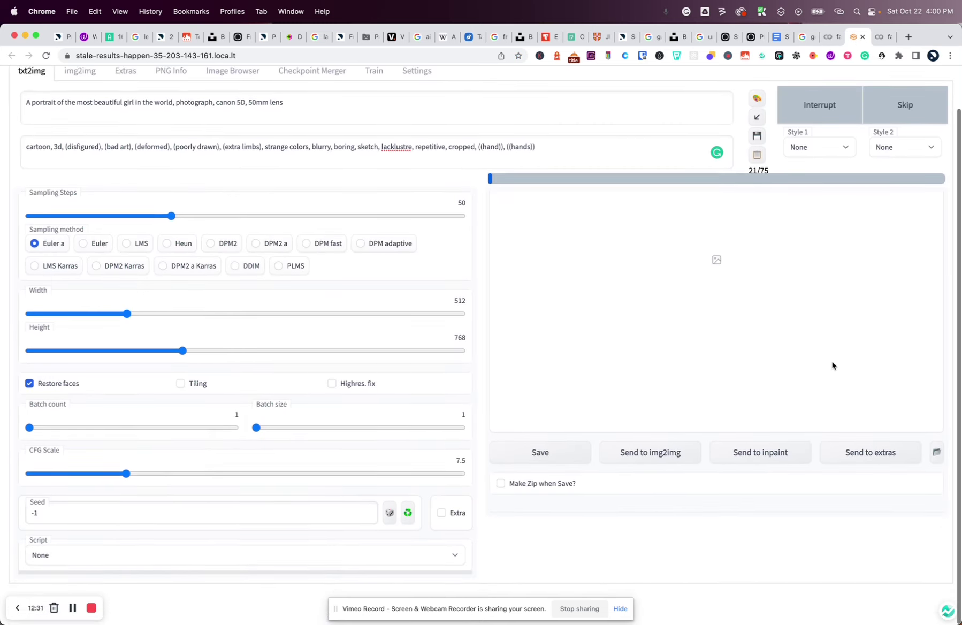
scroll(832, 365, up, 2)
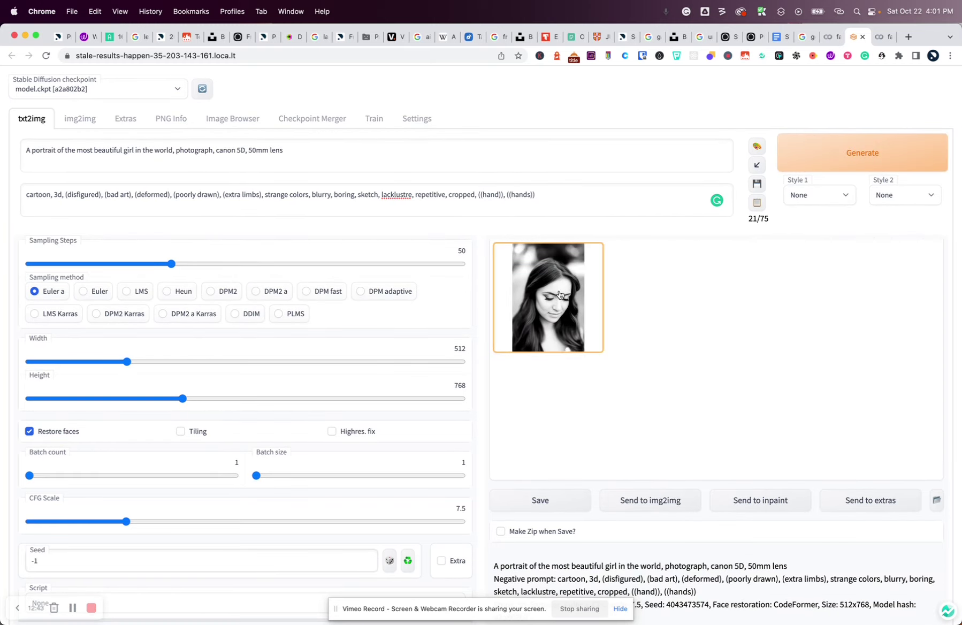
scroll(663, 434, down, 2)
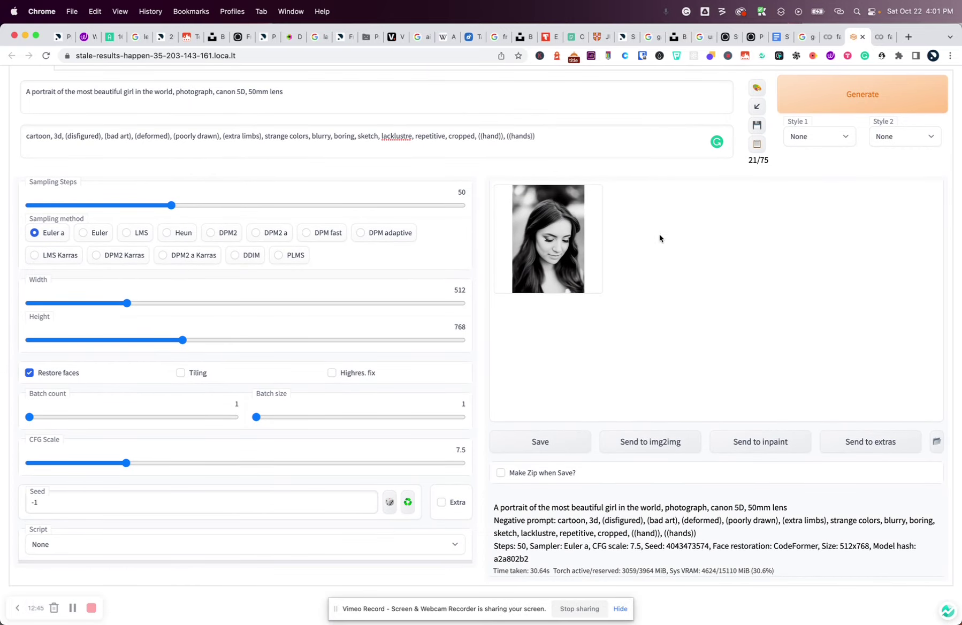
Check the total progress line in the Colab cell output again and return to the web UI
click(832, 36)
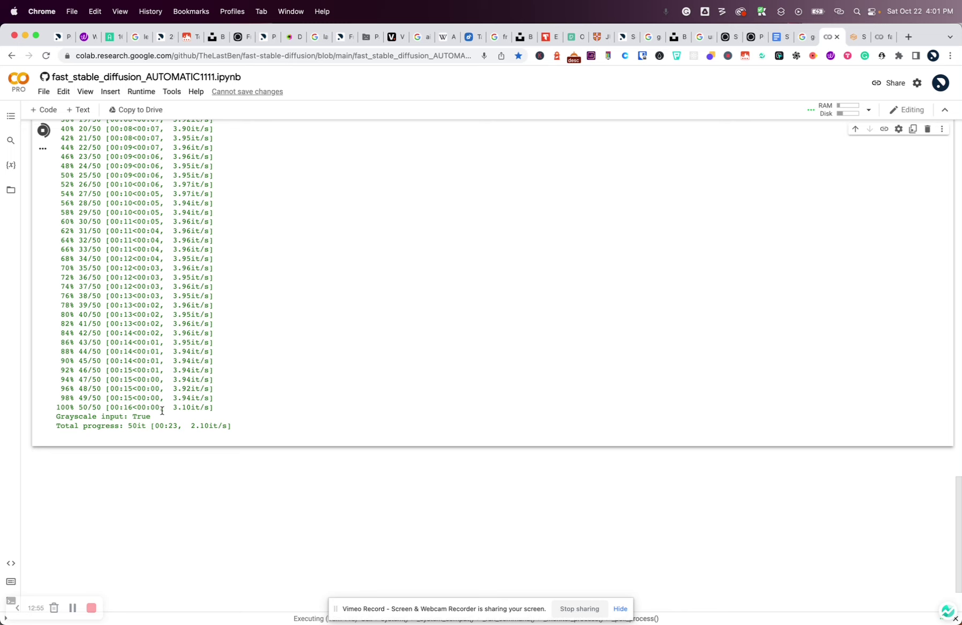
scroll(177, 342, up, 1)
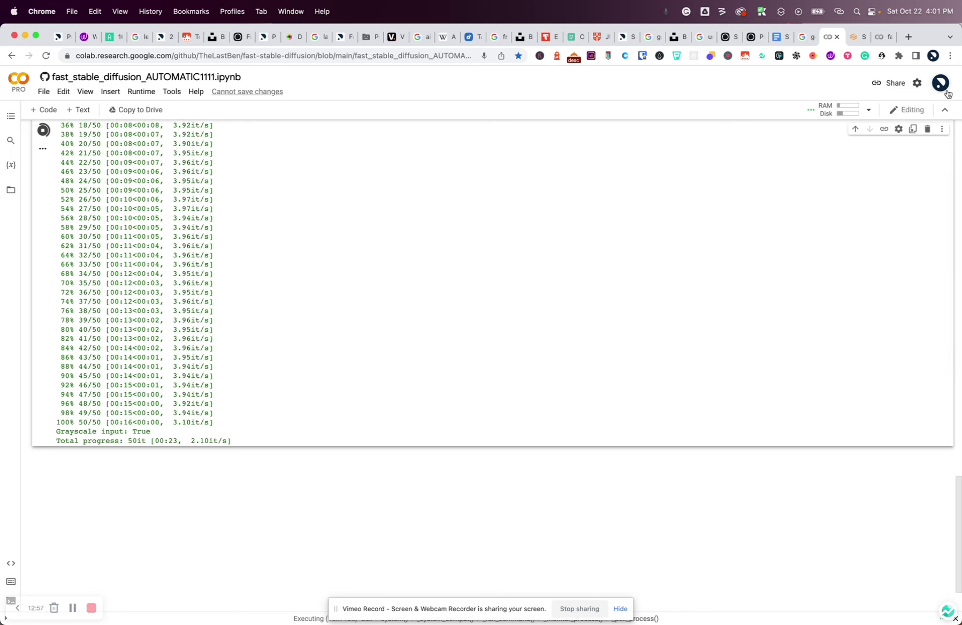
click(855, 35)
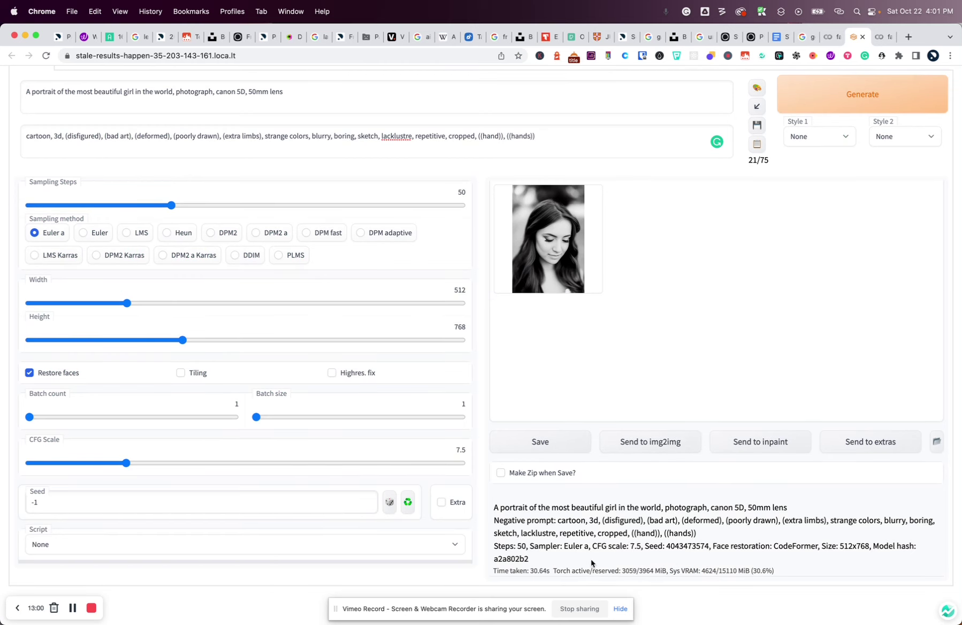
Highlight the generation time below the portrait and view the image at full size
drag(531, 569, 541, 568)
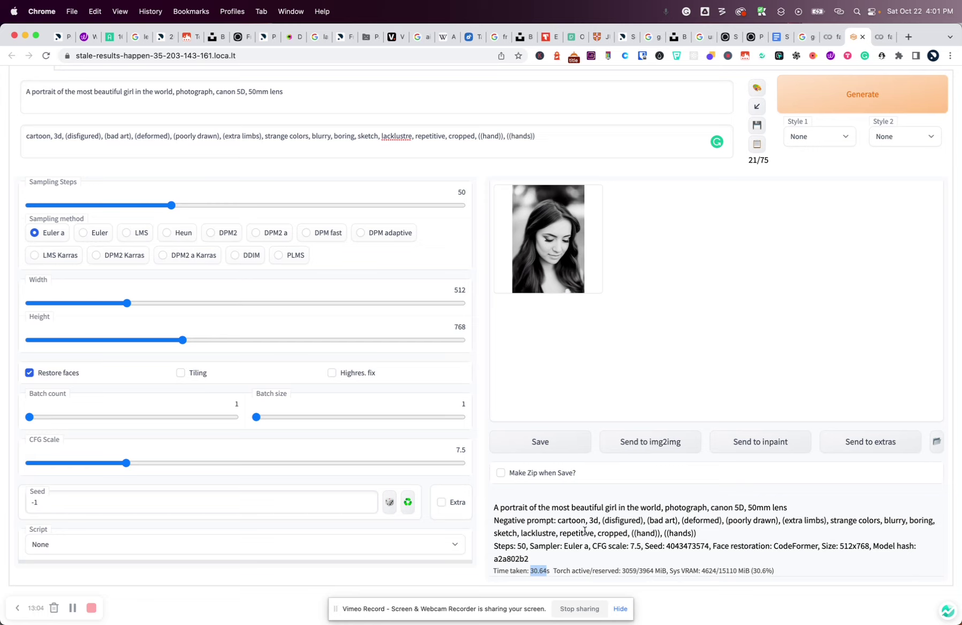
click(555, 256)
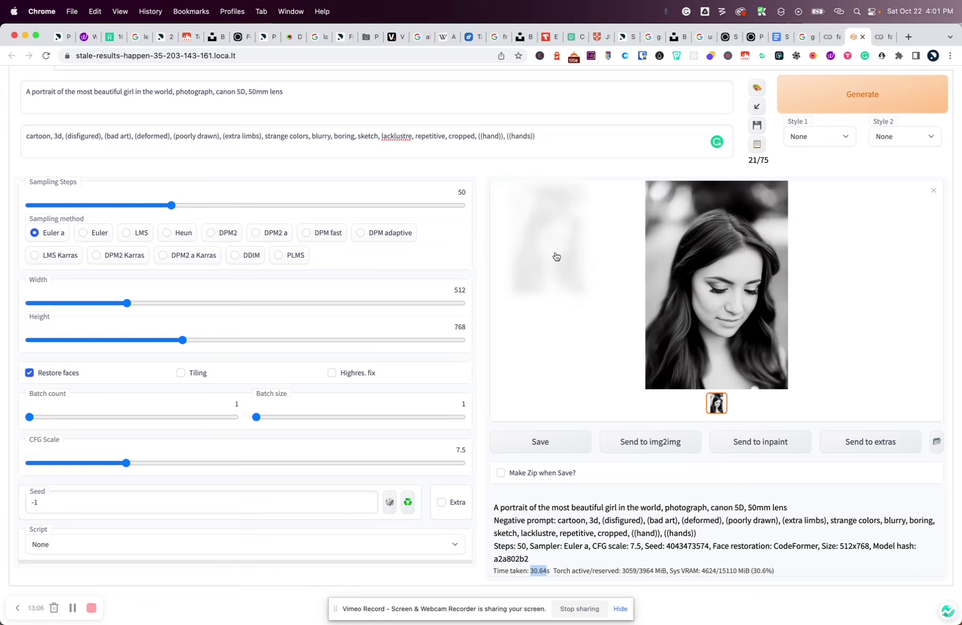
click(748, 323)
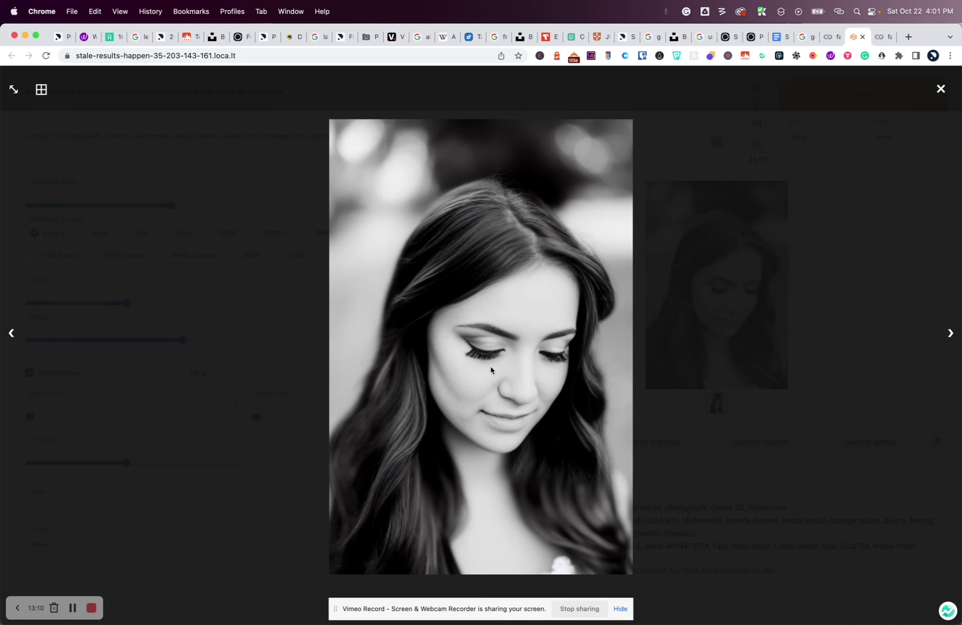
click(940, 89)
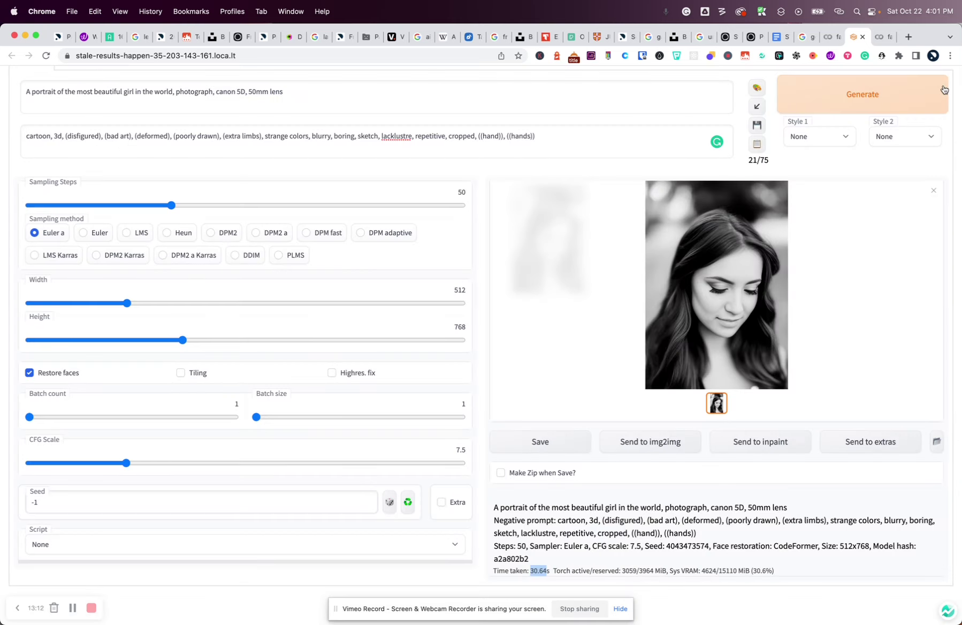
Generate another portrait using the same prompts and settings
scroll(826, 321, up, 2)
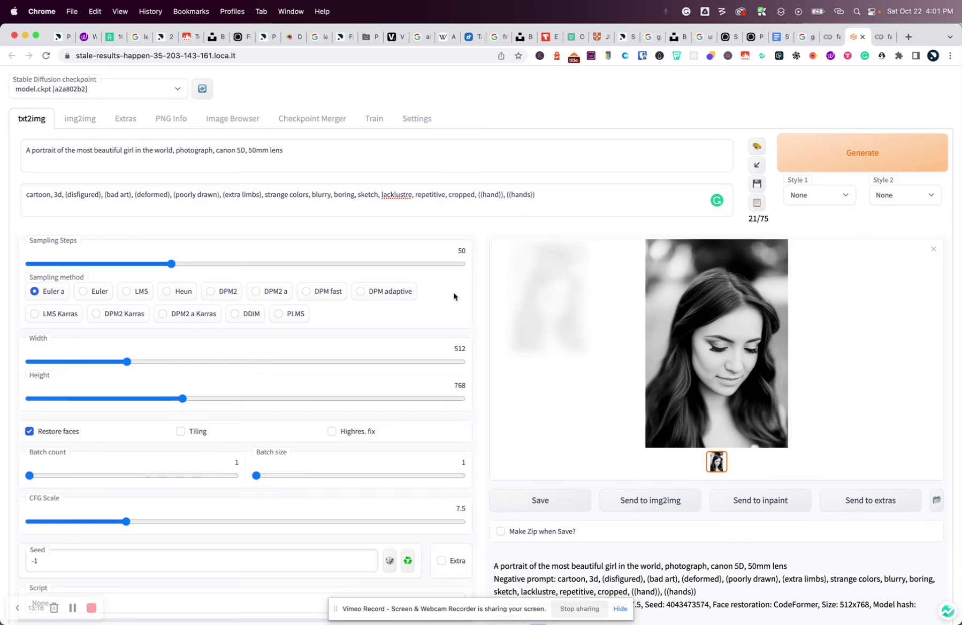
scroll(454, 297, down, 2)
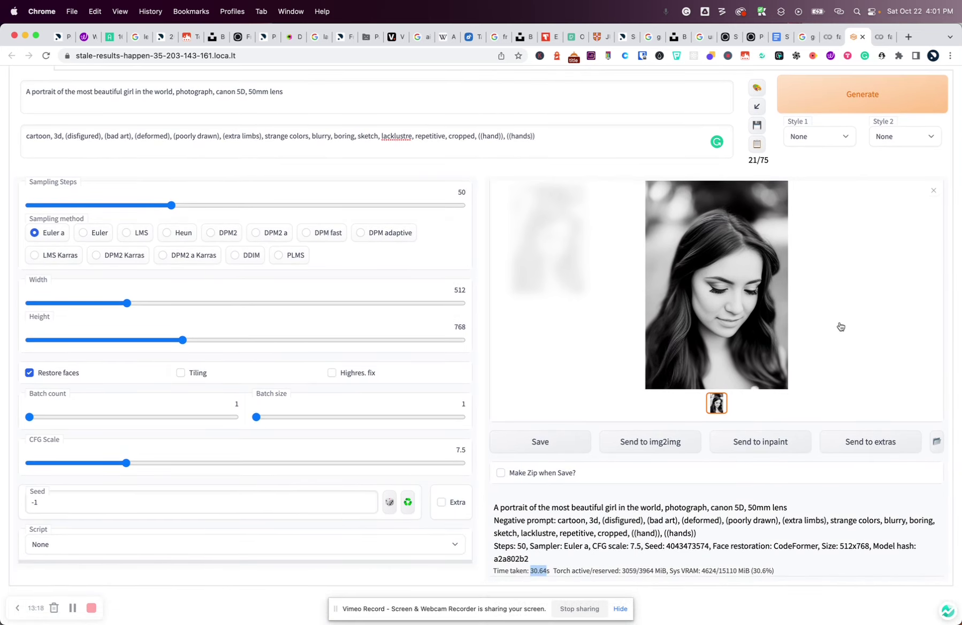
scroll(839, 326, up, 2)
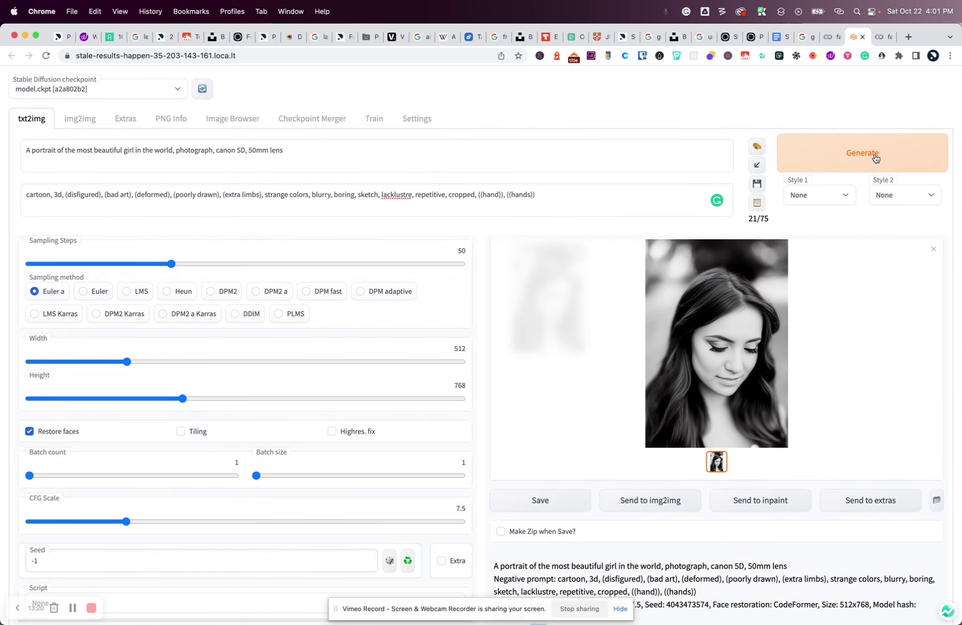
click(875, 158)
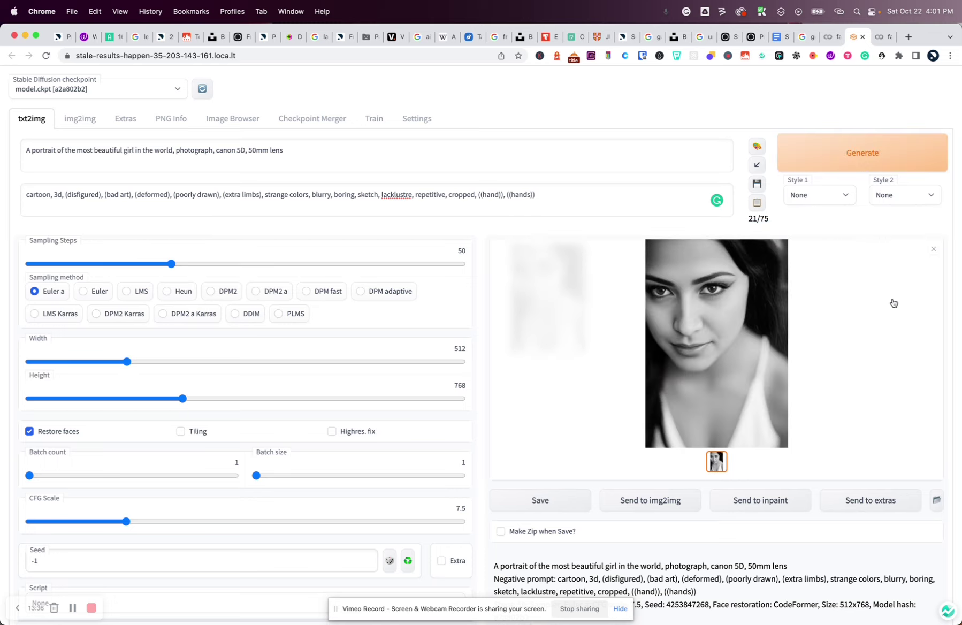
View the generated portrait at full size, close it and review the generation details below the image
click(702, 345)
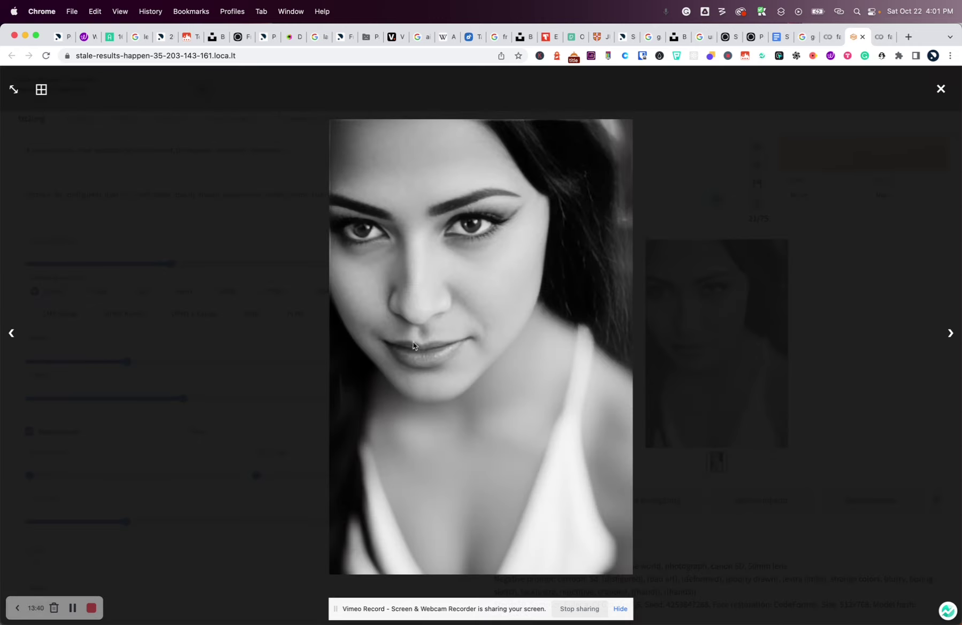
click(941, 90)
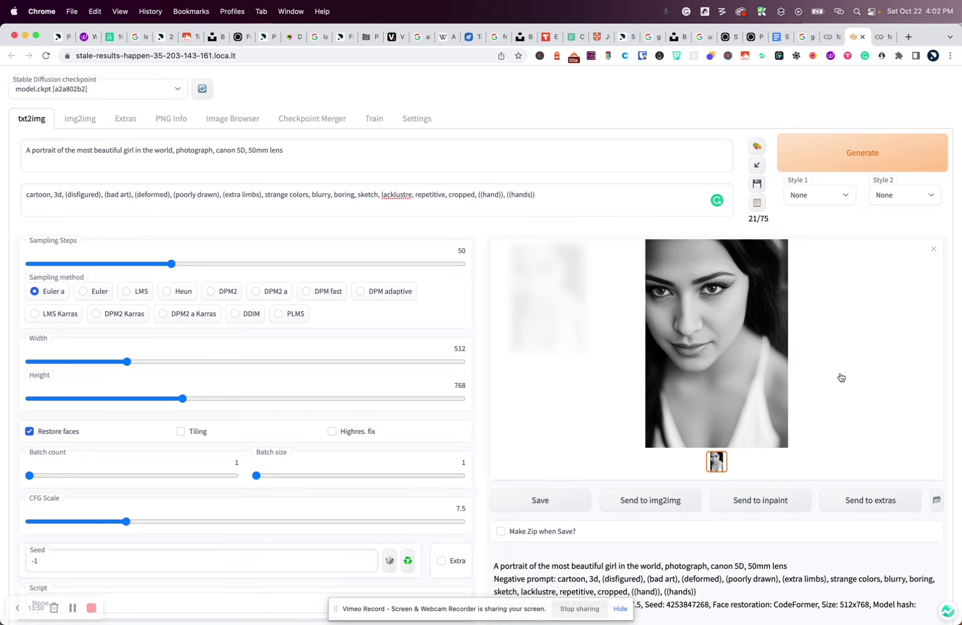
scroll(841, 377, down, 1)
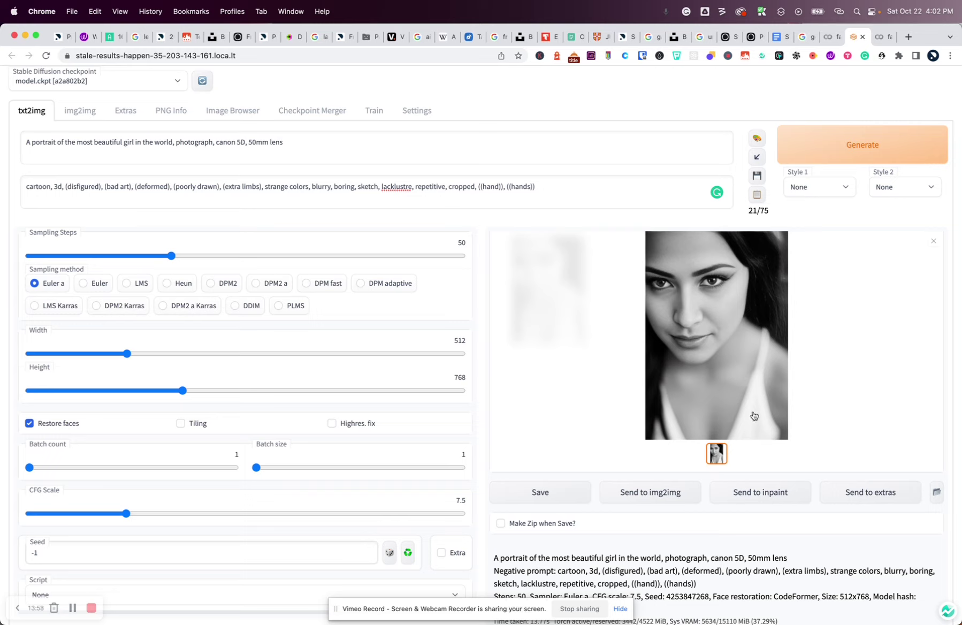
scroll(797, 434, down, 3)
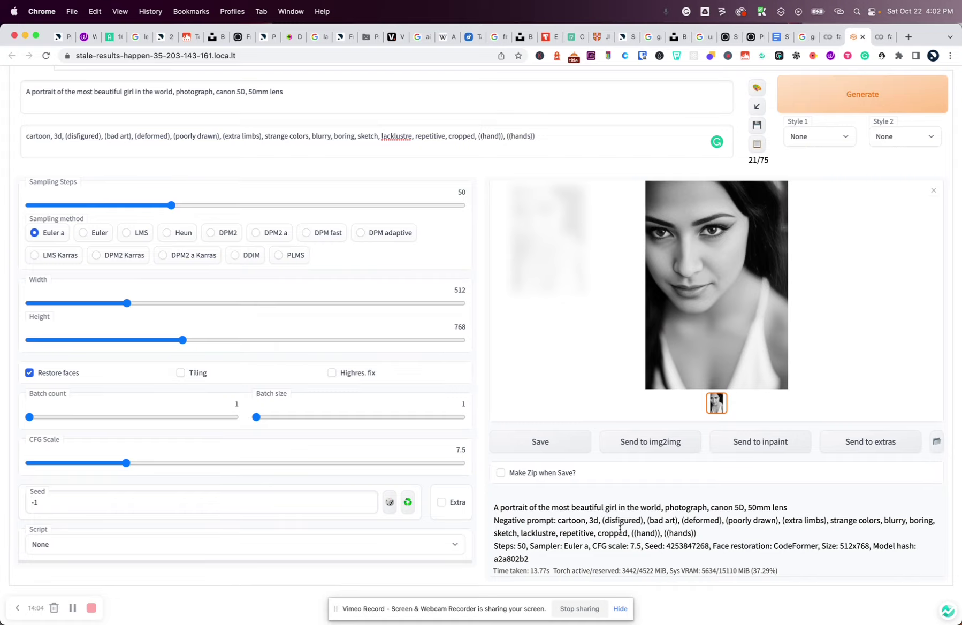
scroll(620, 530, up, 3)
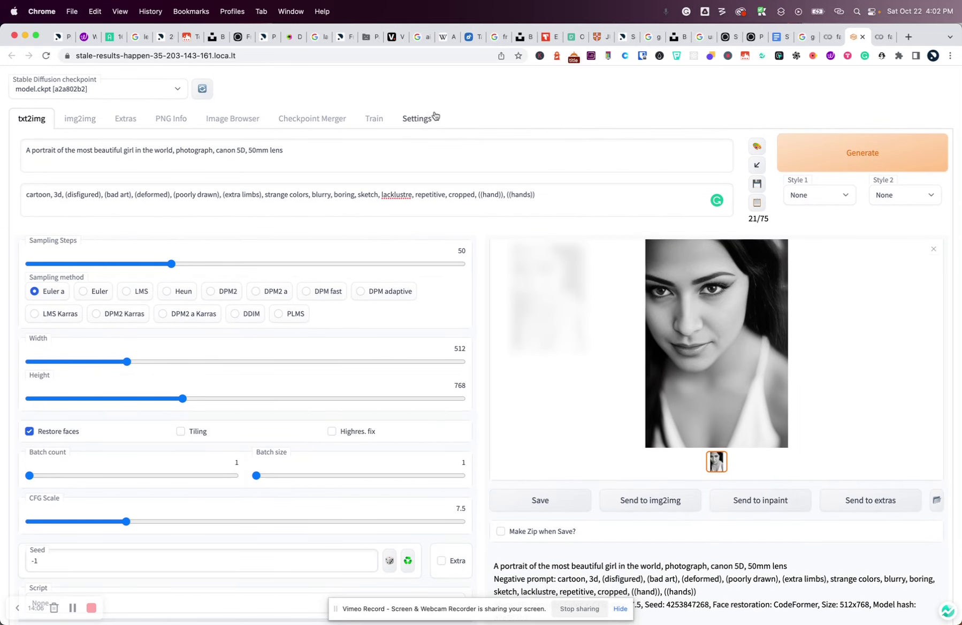
Open the web UI's Settings page and highlight the Grayscale input value in the Colab cell output
click(422, 119)
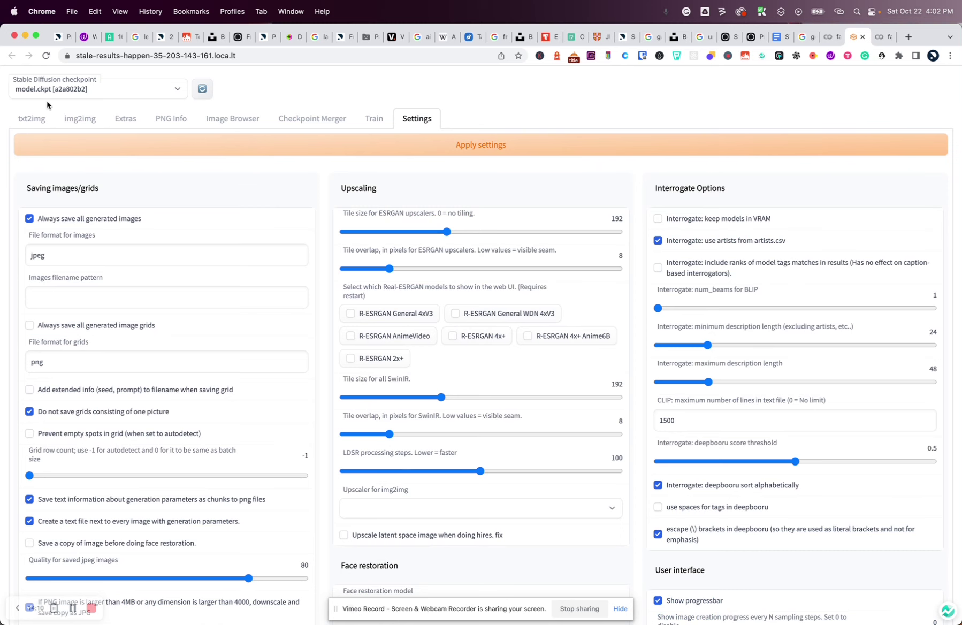
click(830, 37)
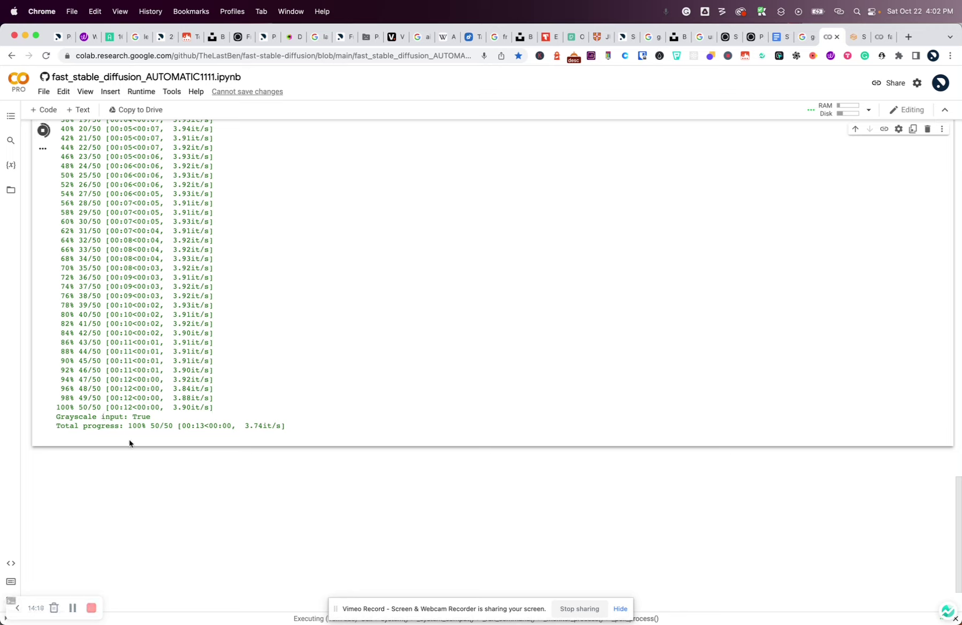
double_click(149, 417)
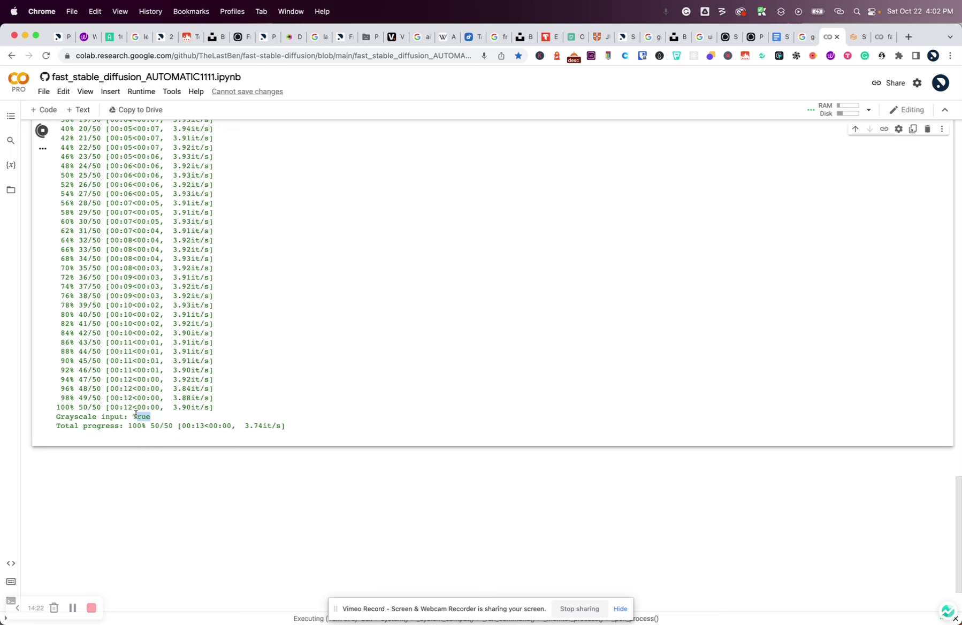
click(853, 36)
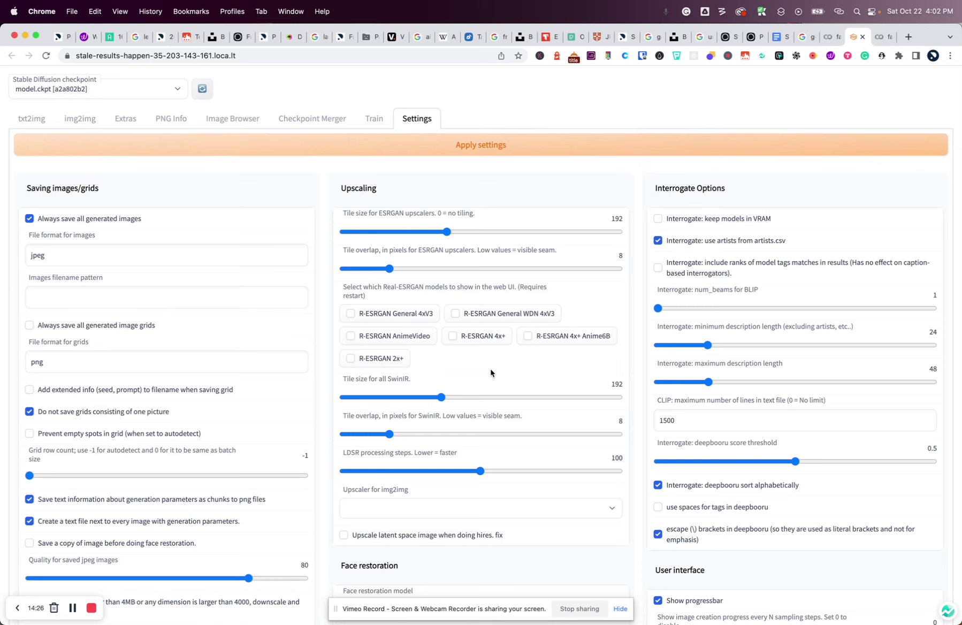
Examine the web UI settings for saving images, output paths, face restoration, system, training, Stable Diffusion, user interface and sampler parameters
scroll(490, 368, down, 5)
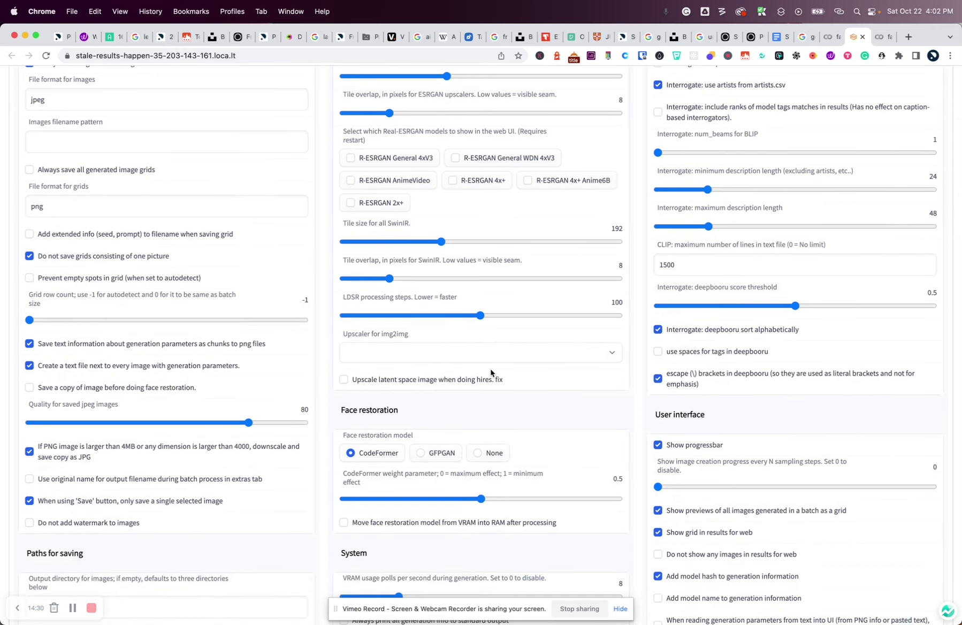
scroll(490, 370, down, 8)
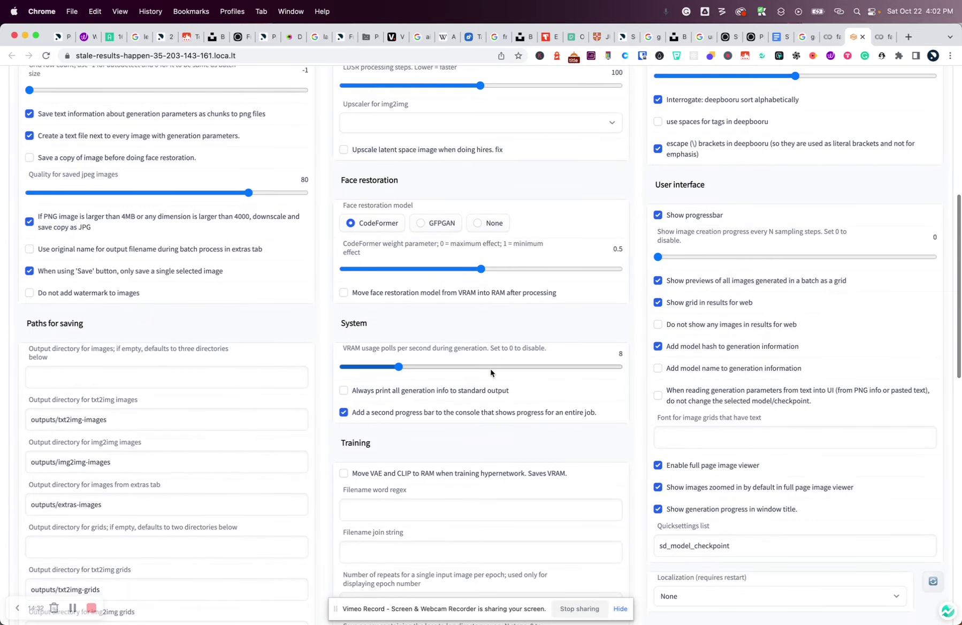
scroll(507, 447, down, 12)
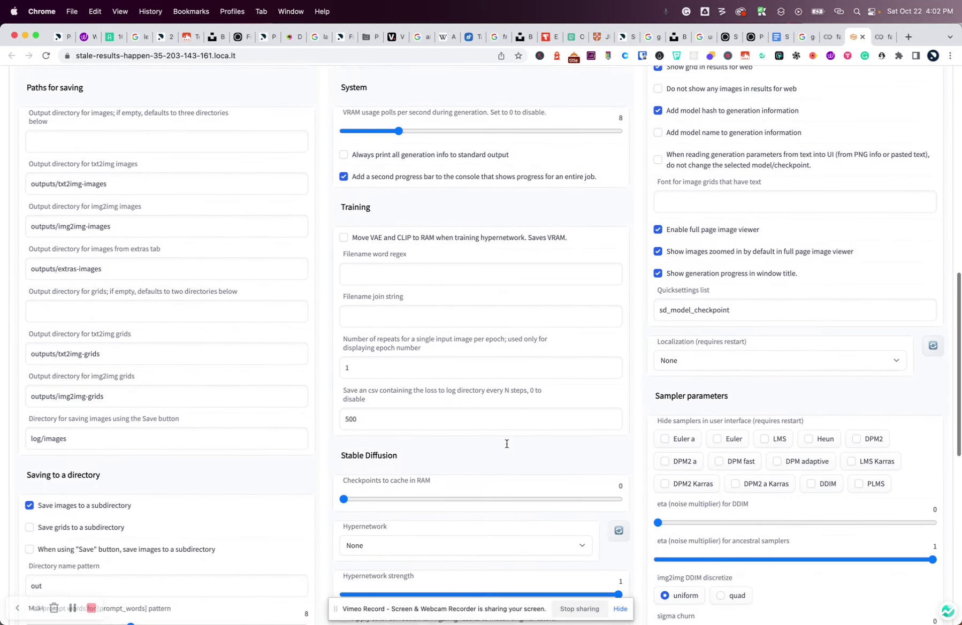
scroll(507, 446, down, 6)
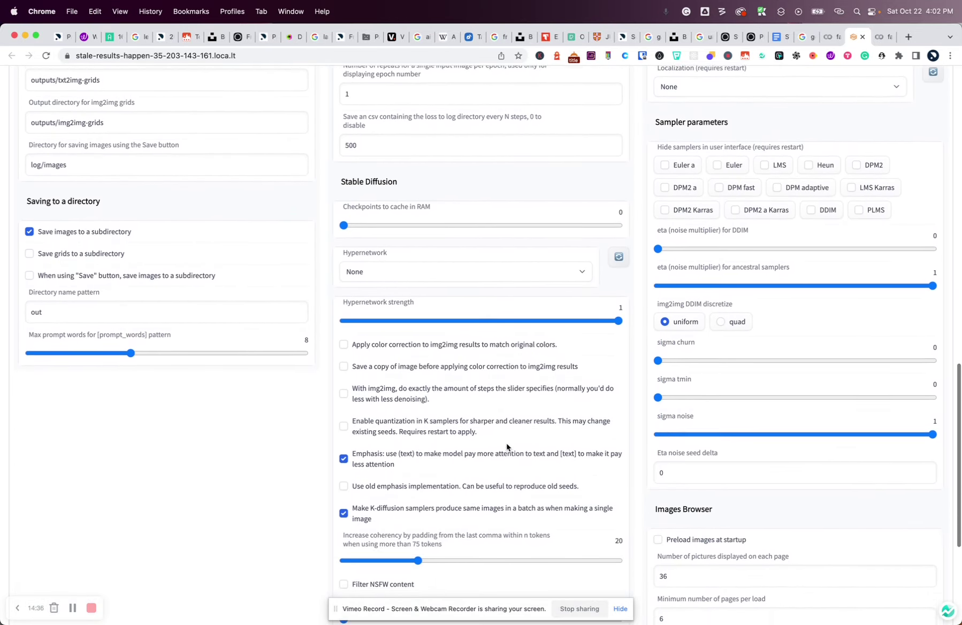
scroll(506, 447, down, 2)
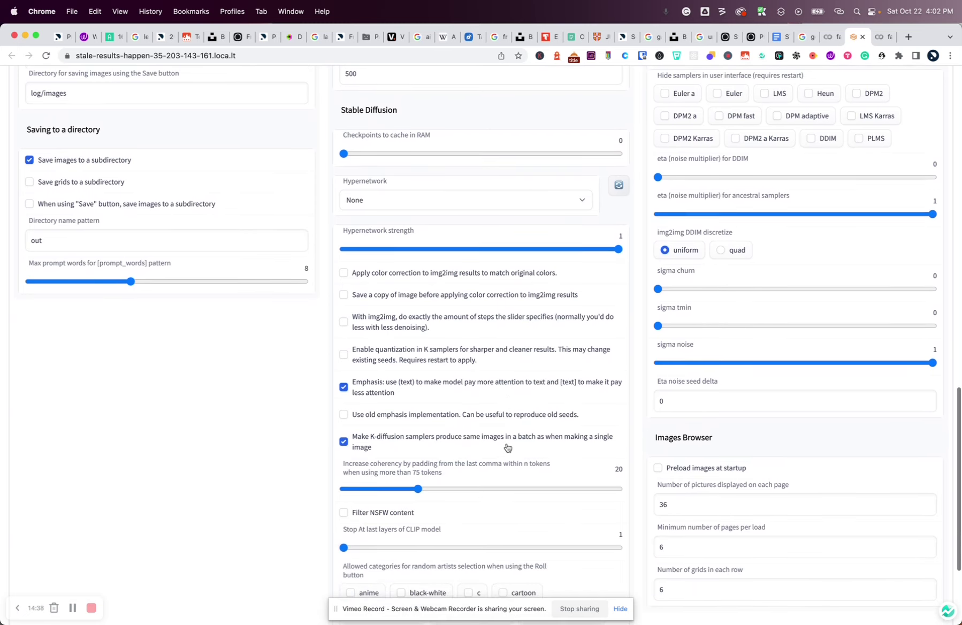
scroll(506, 446, up, 7)
scroll(507, 447, up, 15)
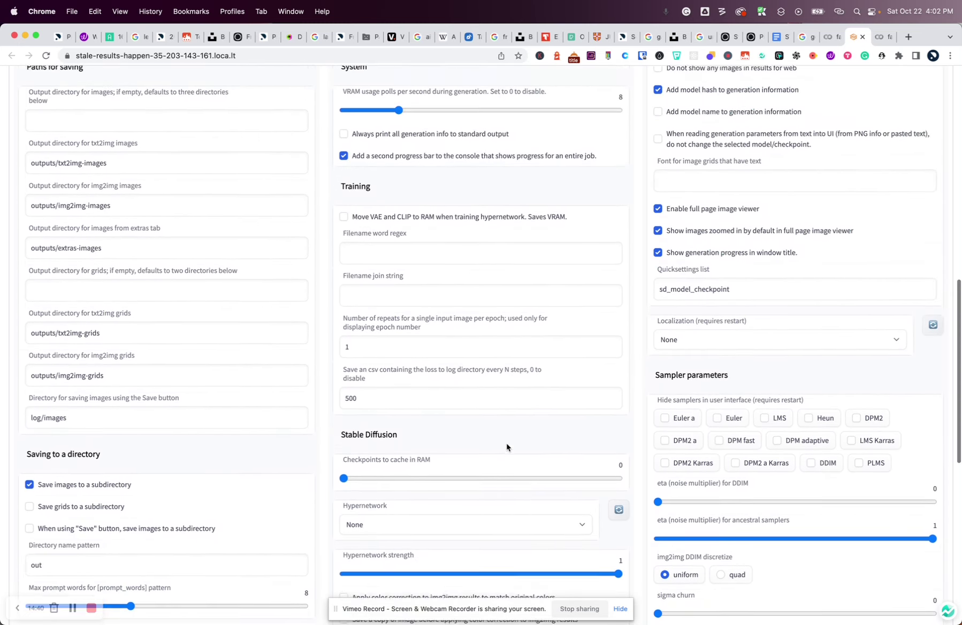
scroll(506, 446, down, 20)
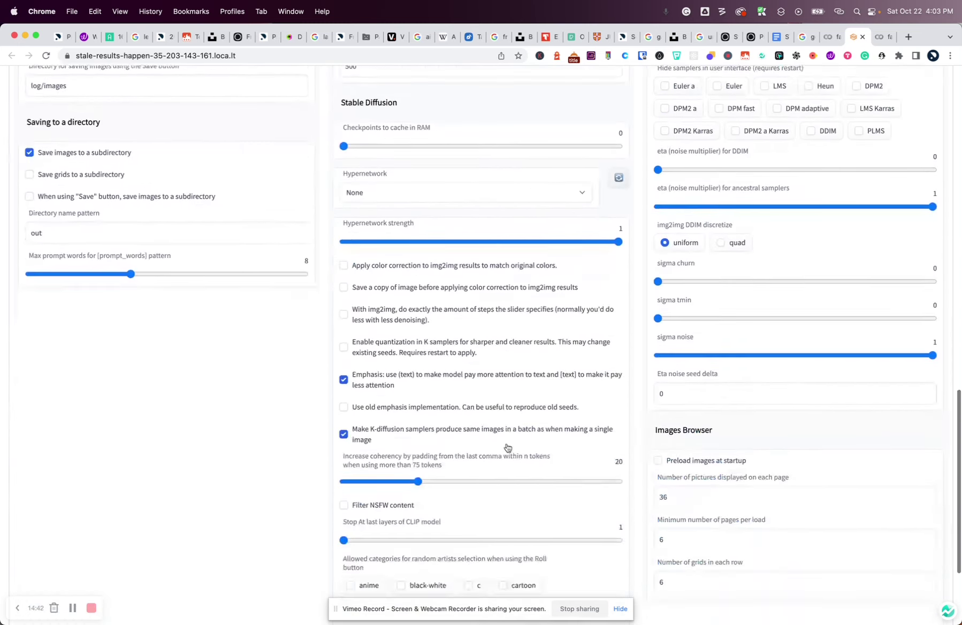
scroll(507, 447, up, 10)
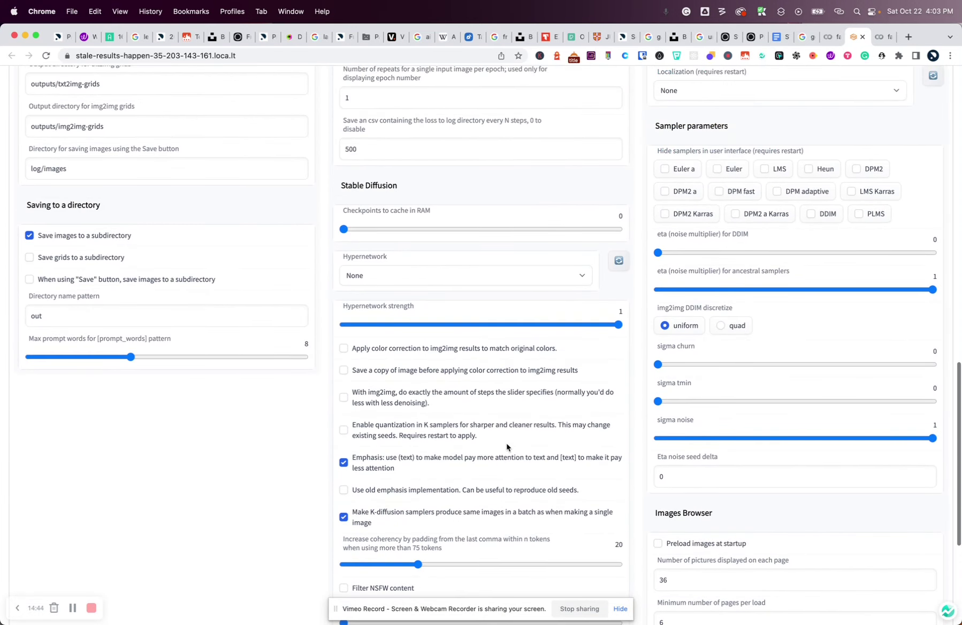
scroll(507, 447, up, 13)
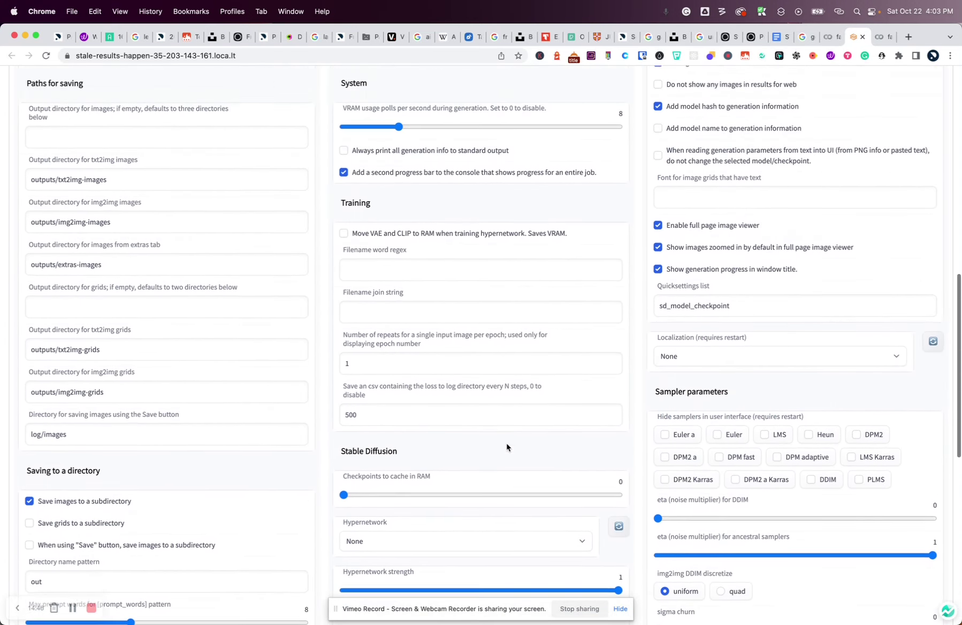
scroll(507, 443, up, 7)
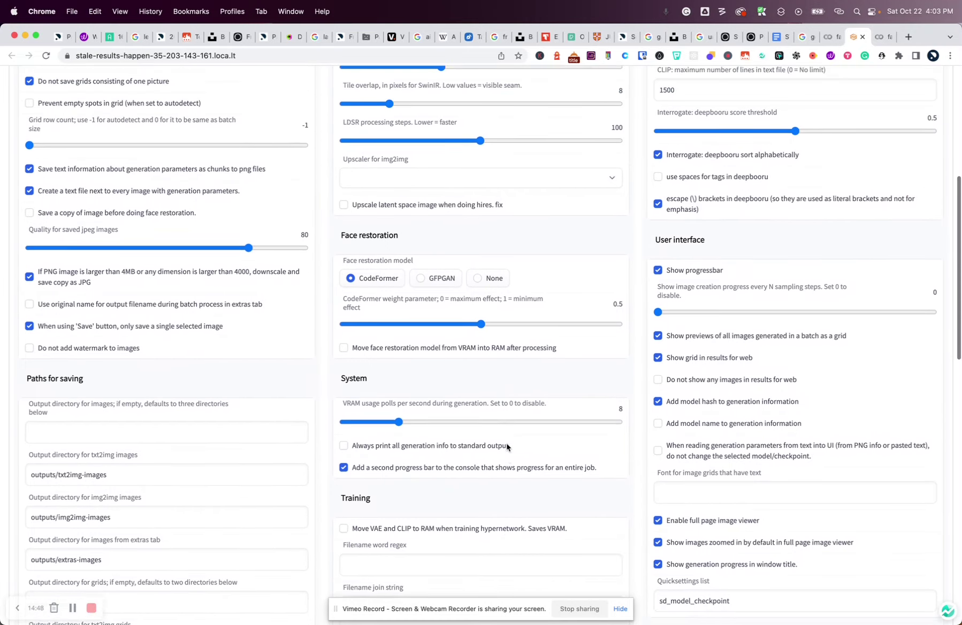
scroll(507, 447, up, 9)
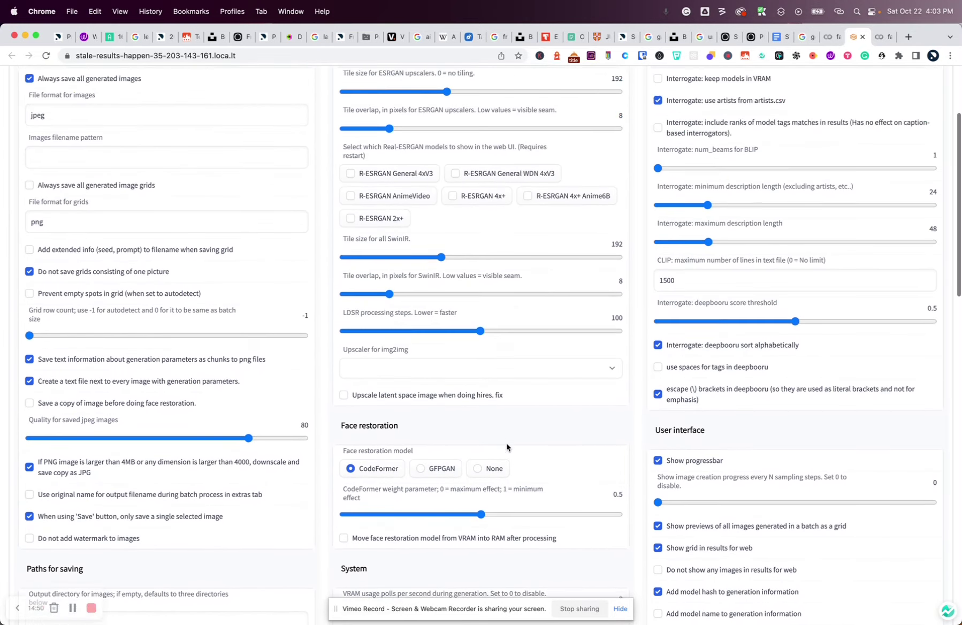
scroll(507, 447, up, 1)
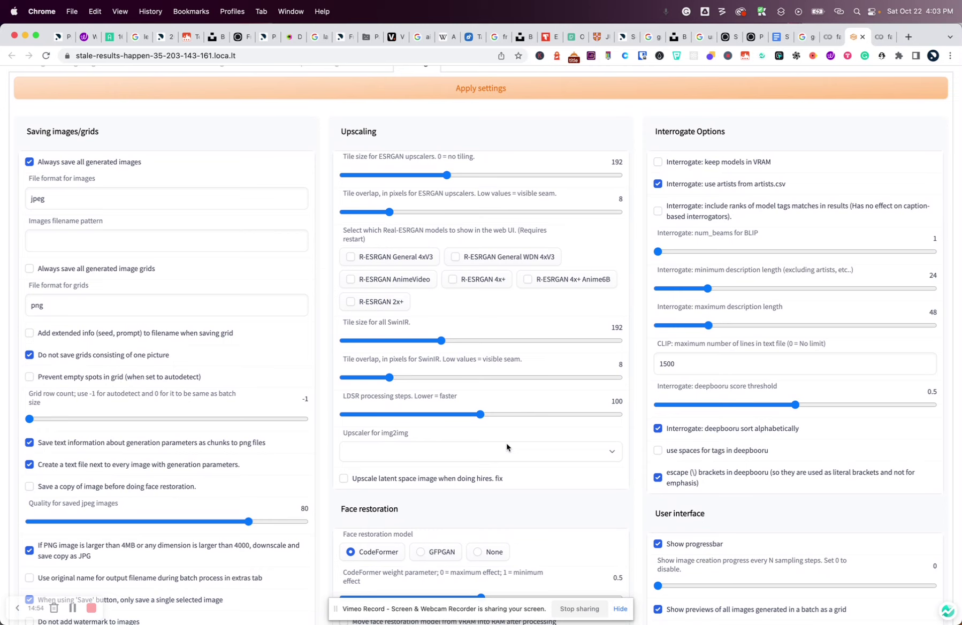
scroll(506, 447, down, 8)
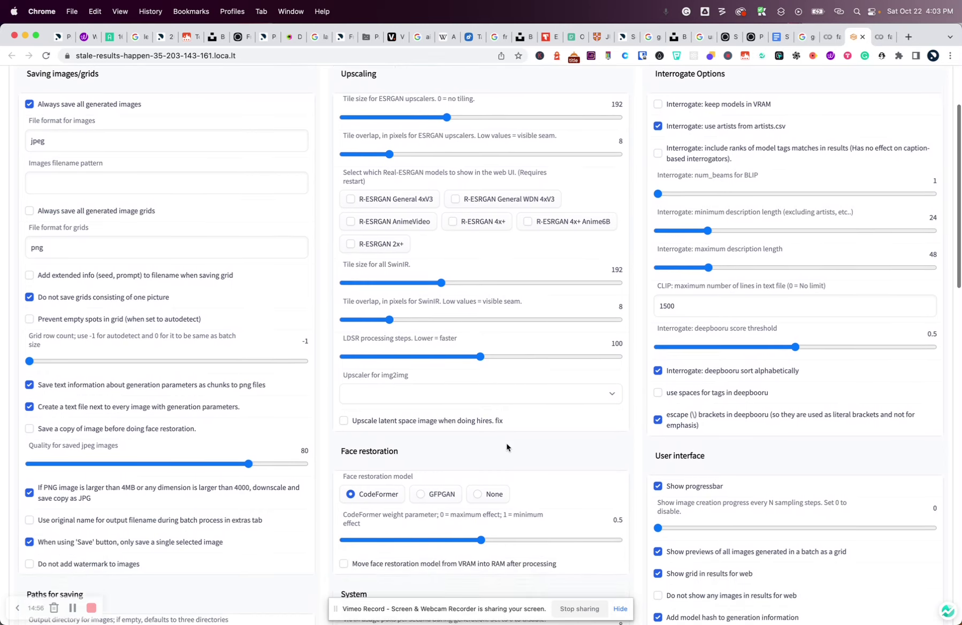
scroll(506, 446, up, 12)
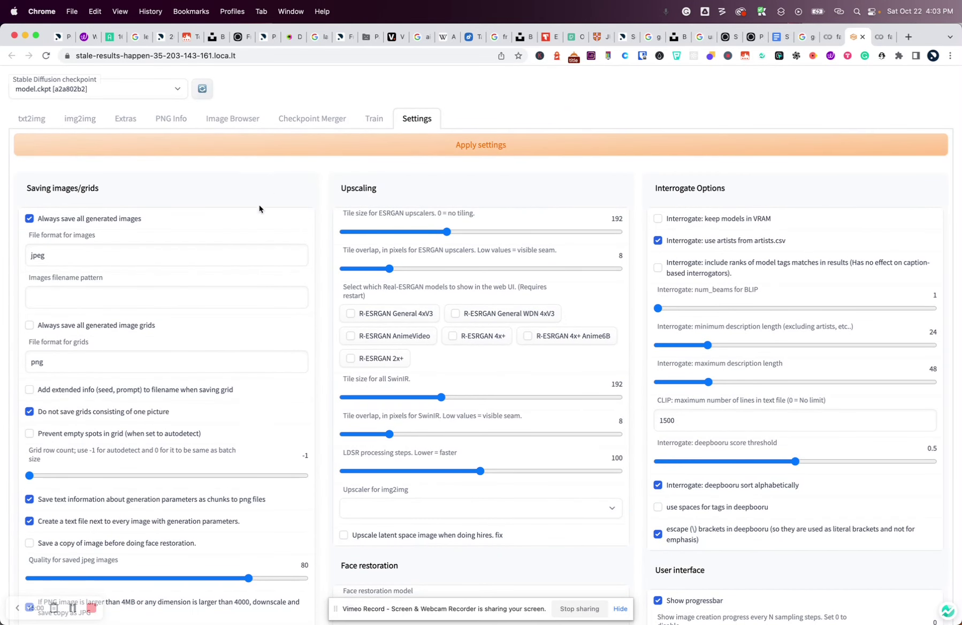
Check the Colab cell output once more and skim the web UI settings down to the end of the page
click(827, 37)
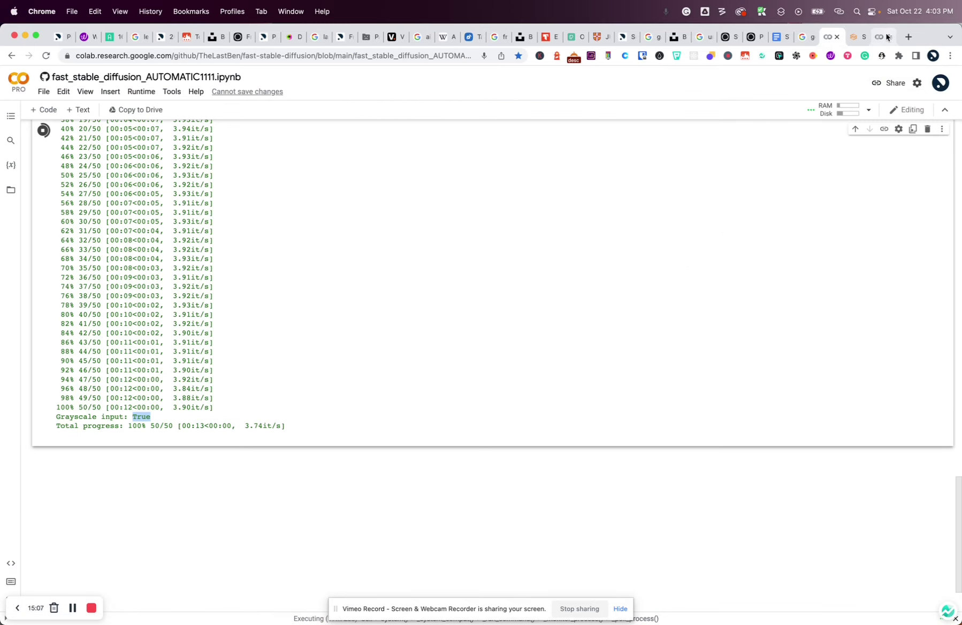
click(854, 36)
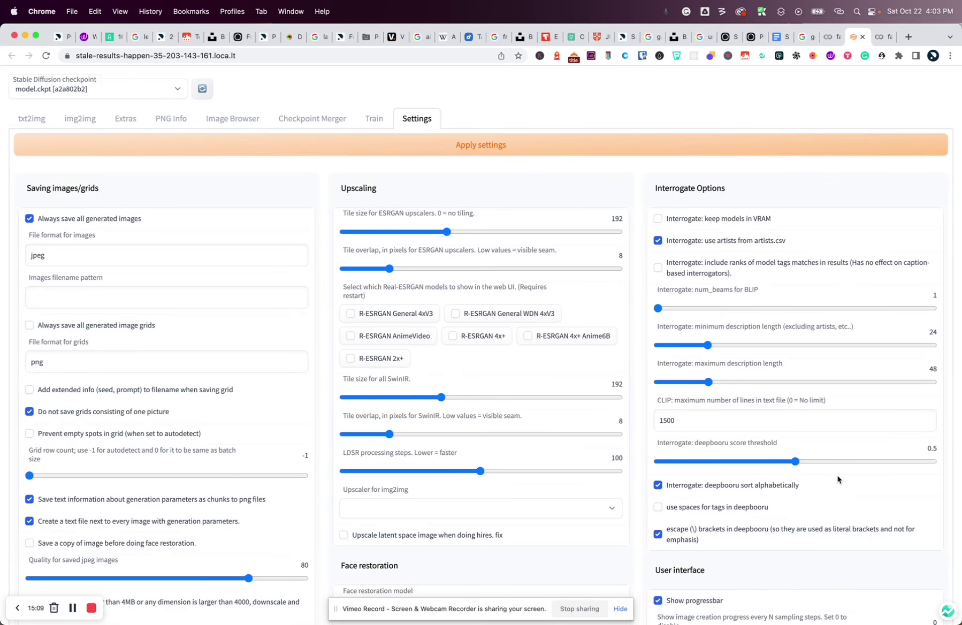
scroll(838, 480, down, 20)
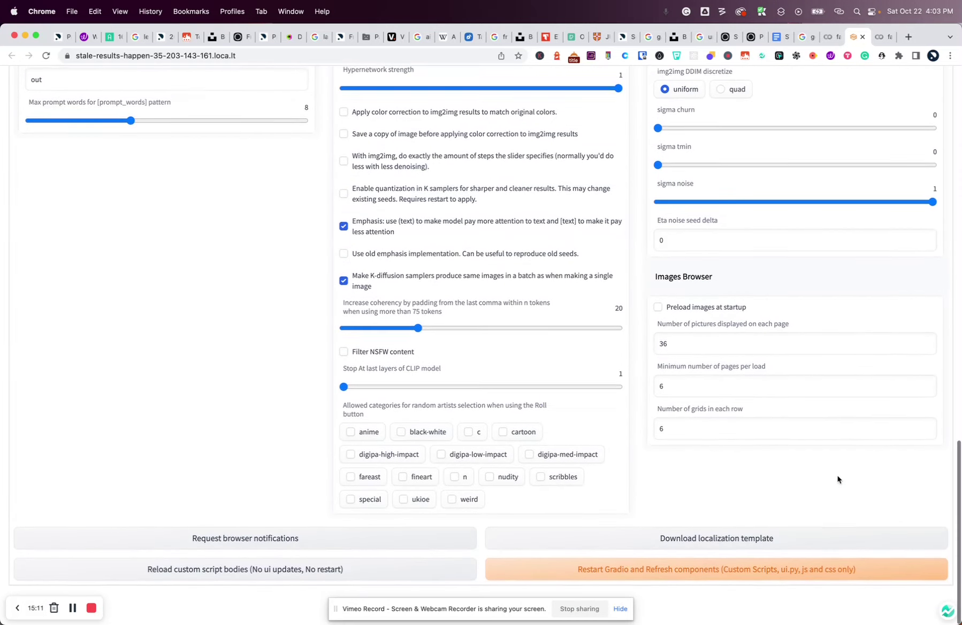
scroll(838, 479, up, 20)
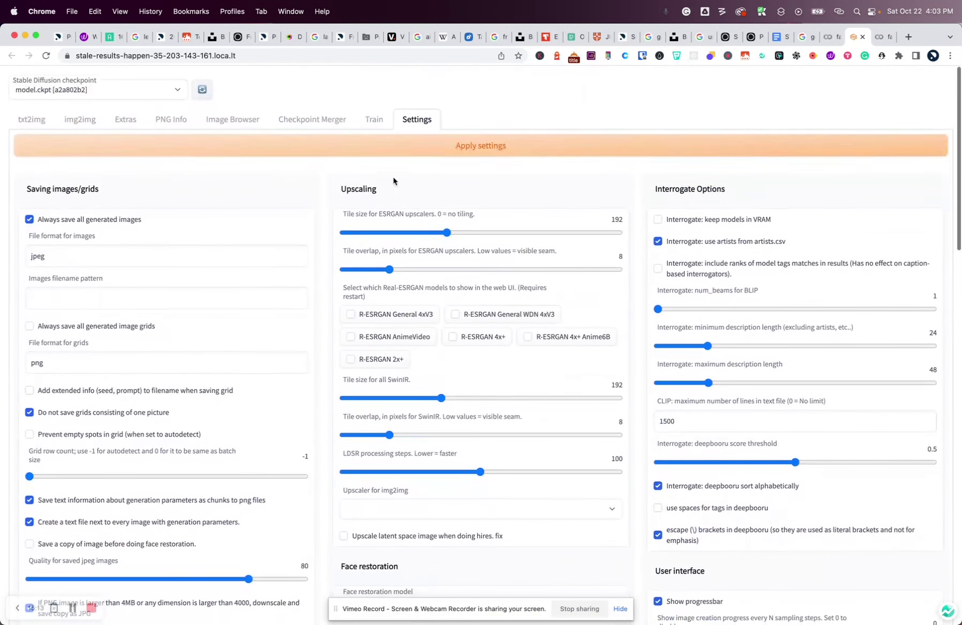
Try to open the txt2img images output directory and view the generated portrait at full size again
click(34, 121)
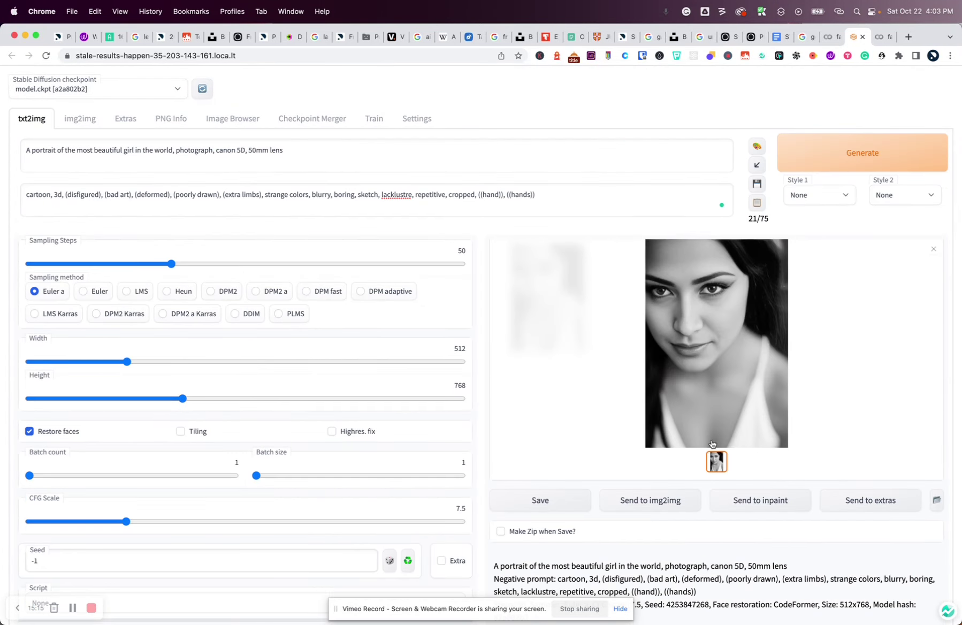
scroll(712, 443, down, 2)
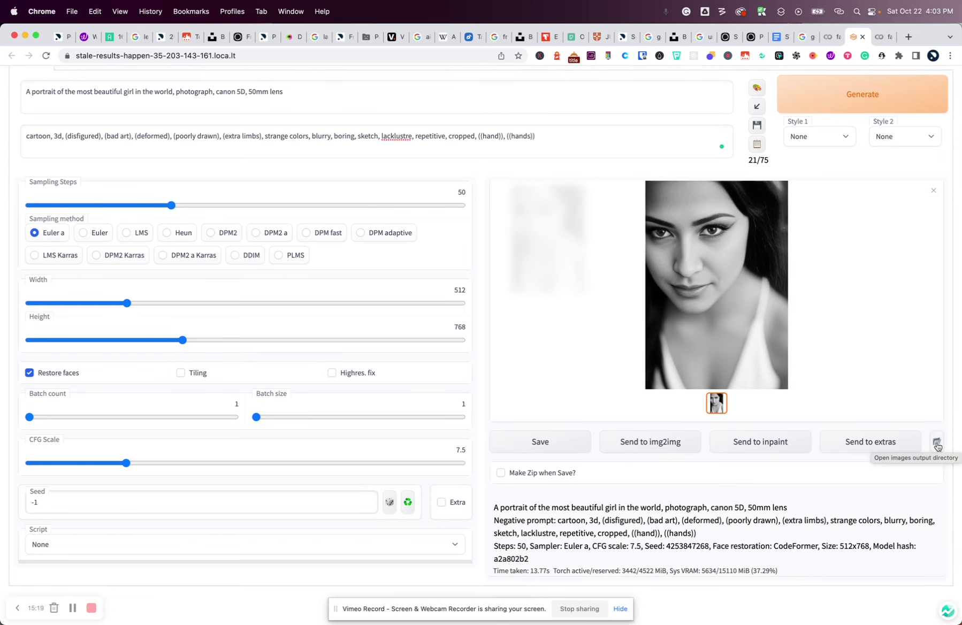
click(937, 447)
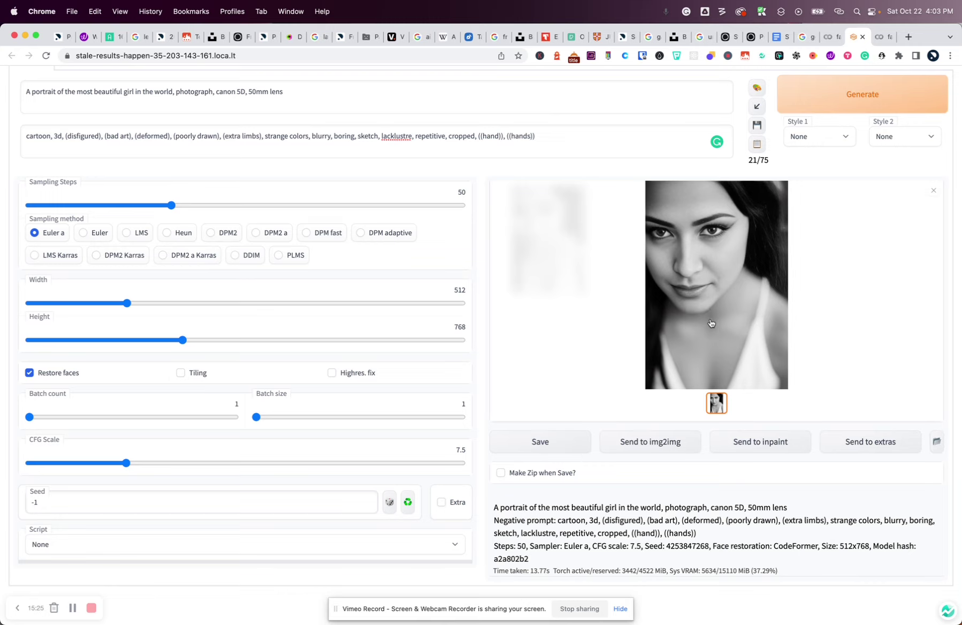
click(709, 345)
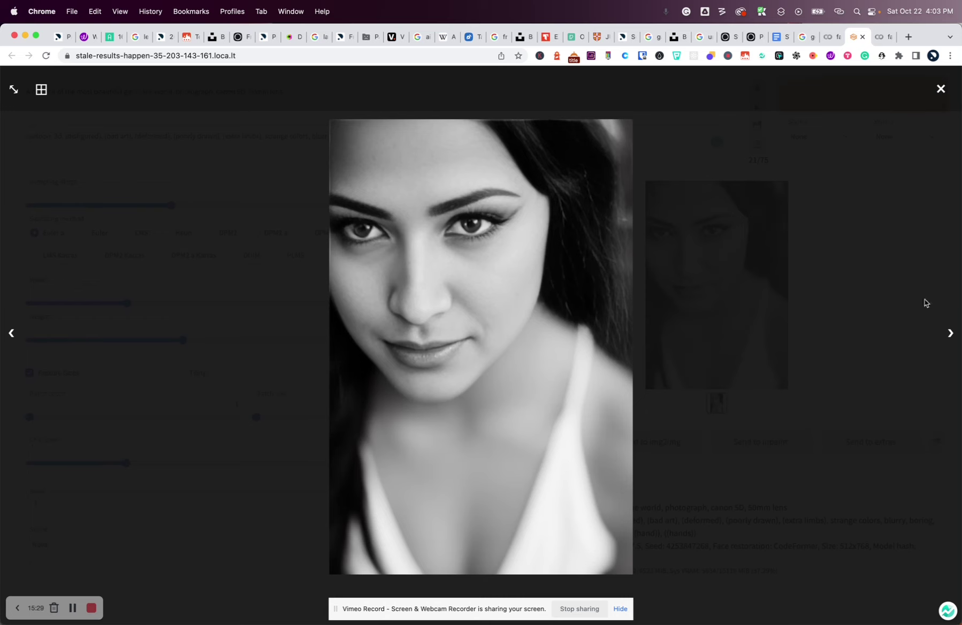
click(940, 89)
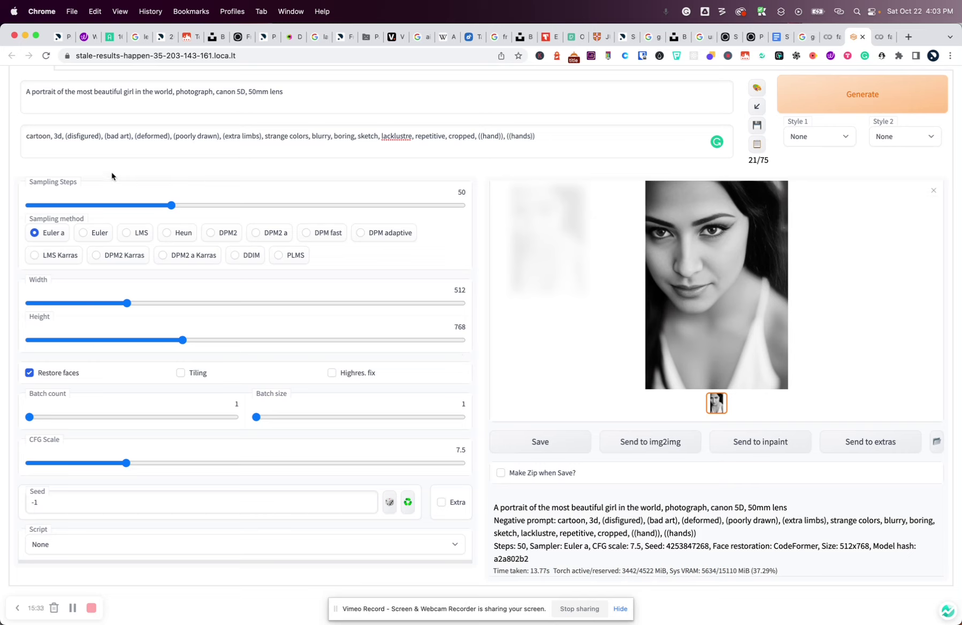
Switch to Finder and open the out folder of generated images
mouse_move(54, 621)
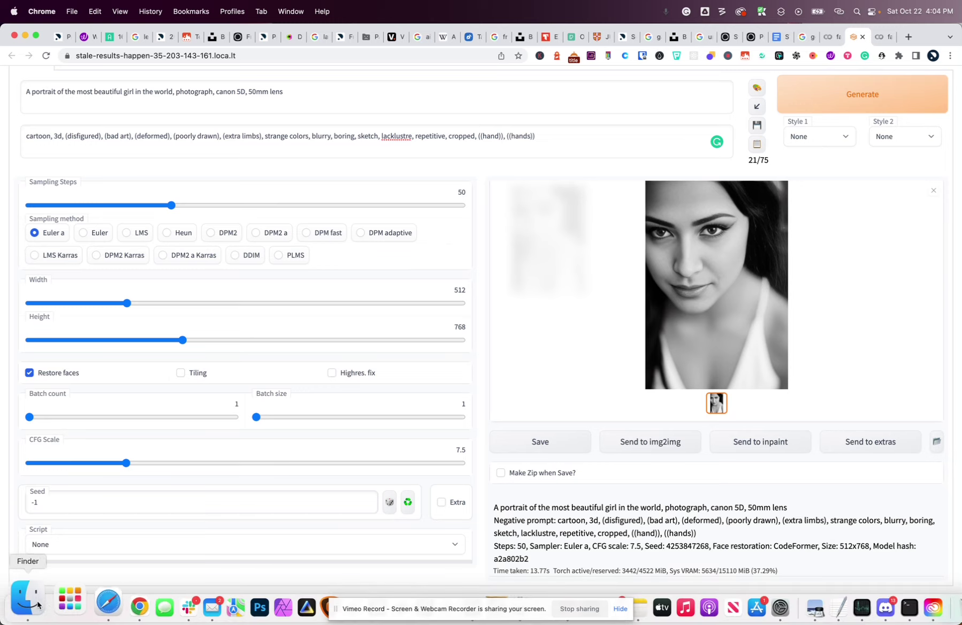
click(38, 605)
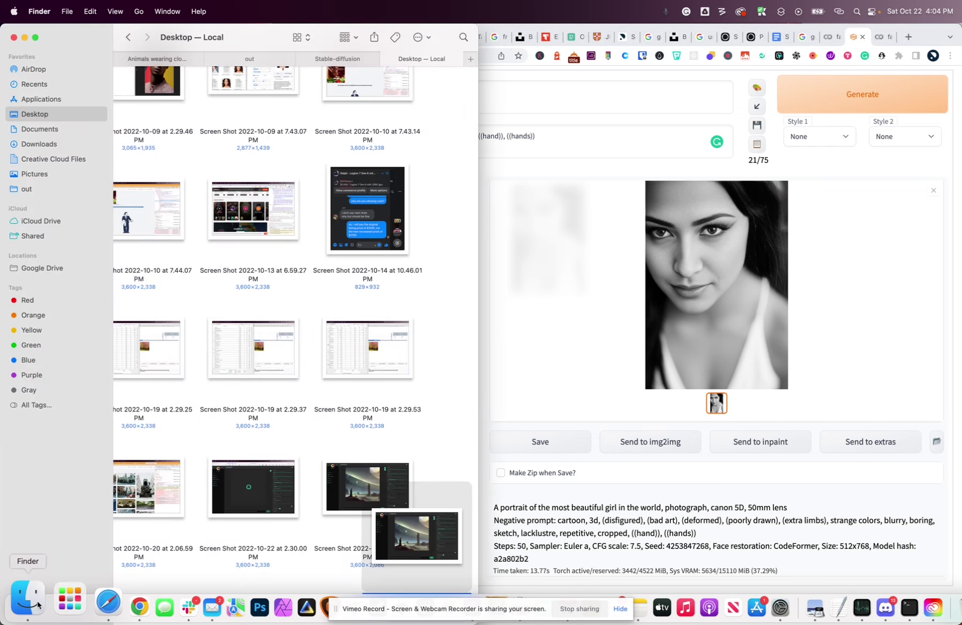
click(27, 189)
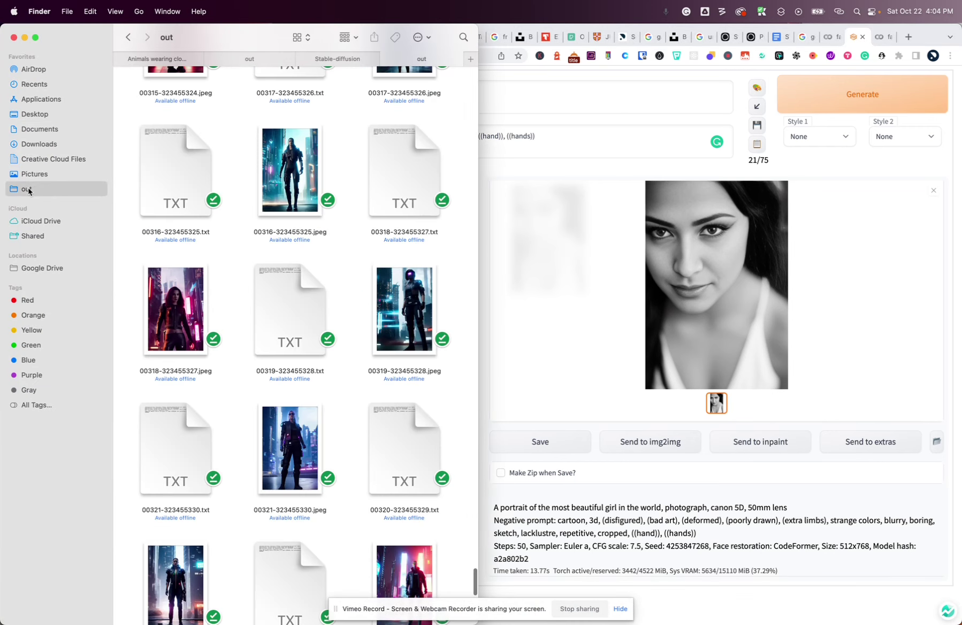
Open the sd folder inside My Drive on Google Drive
scroll(339, 267, down, 2)
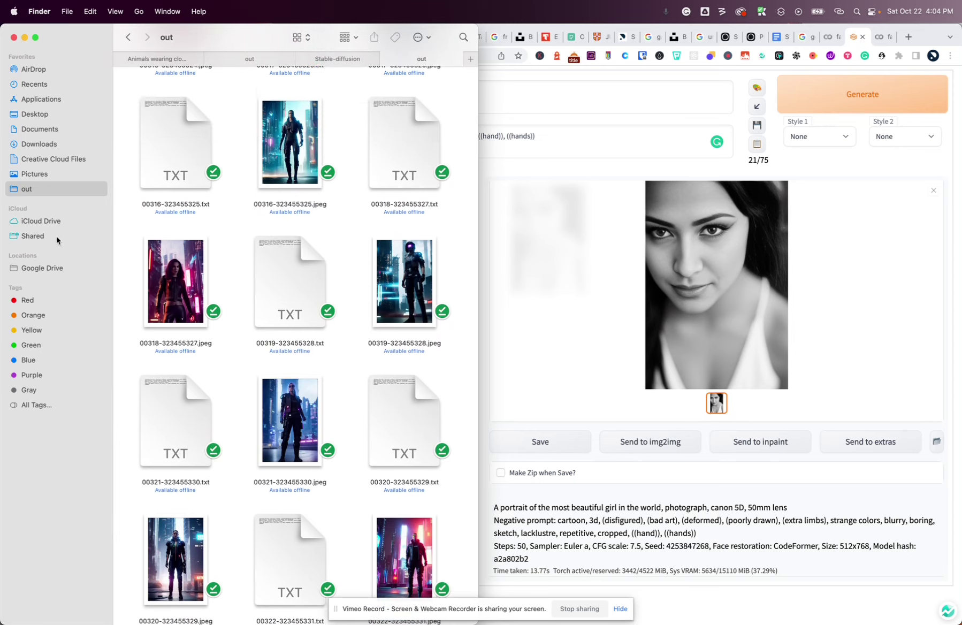
click(49, 272)
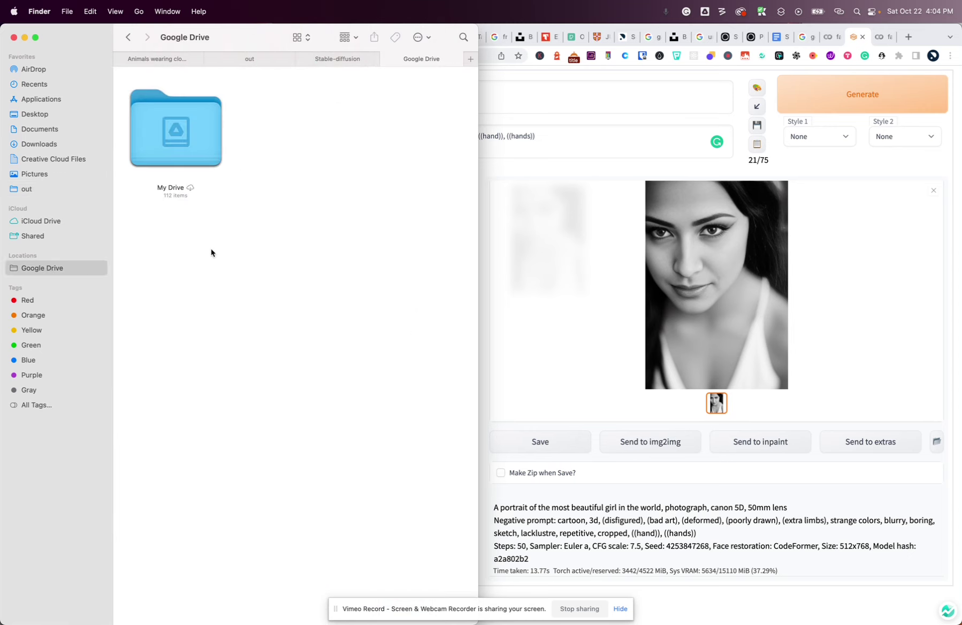
double_click(198, 157)
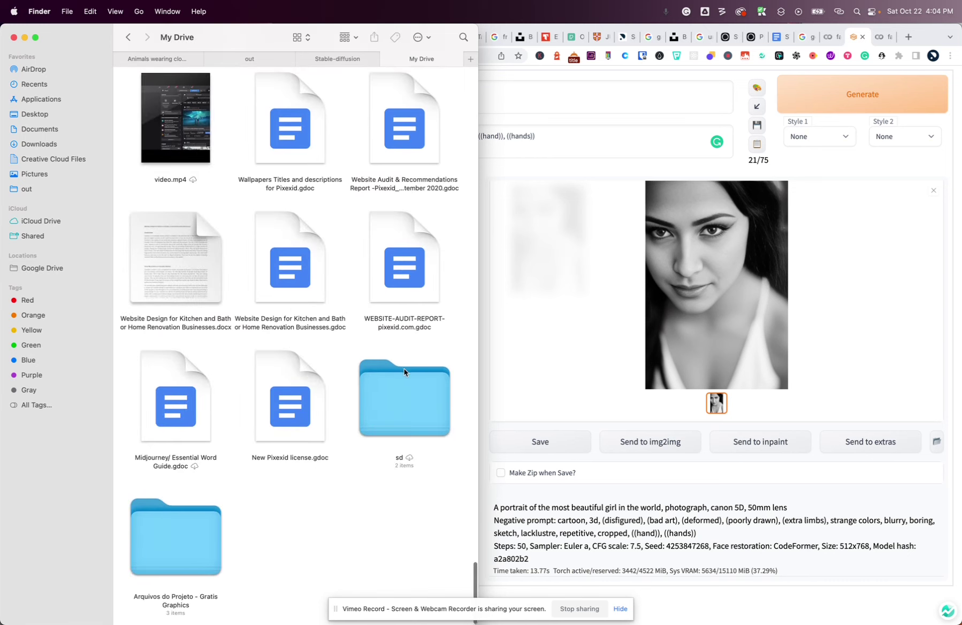
click(398, 400)
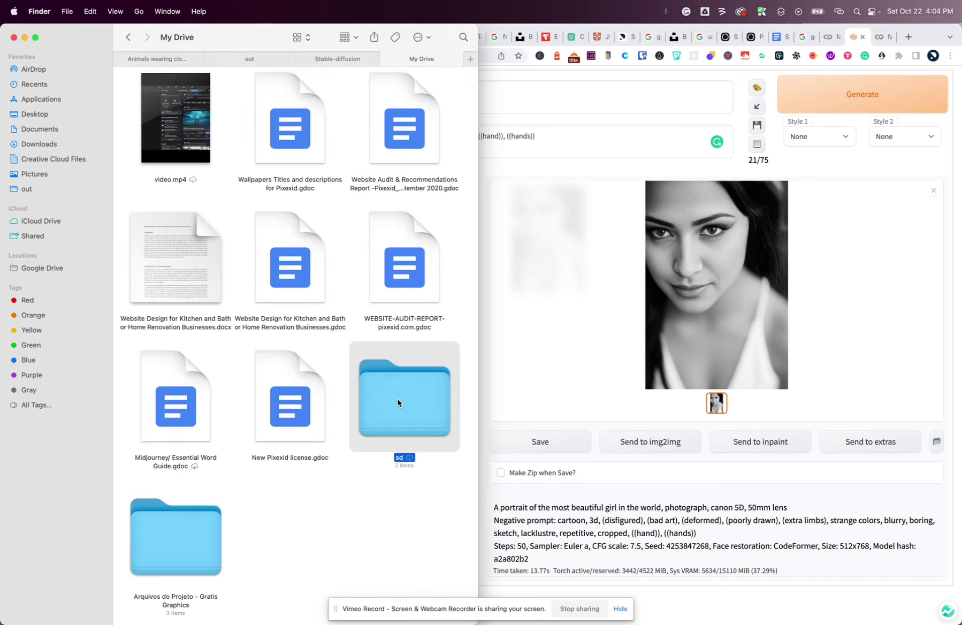
double_click(397, 399)
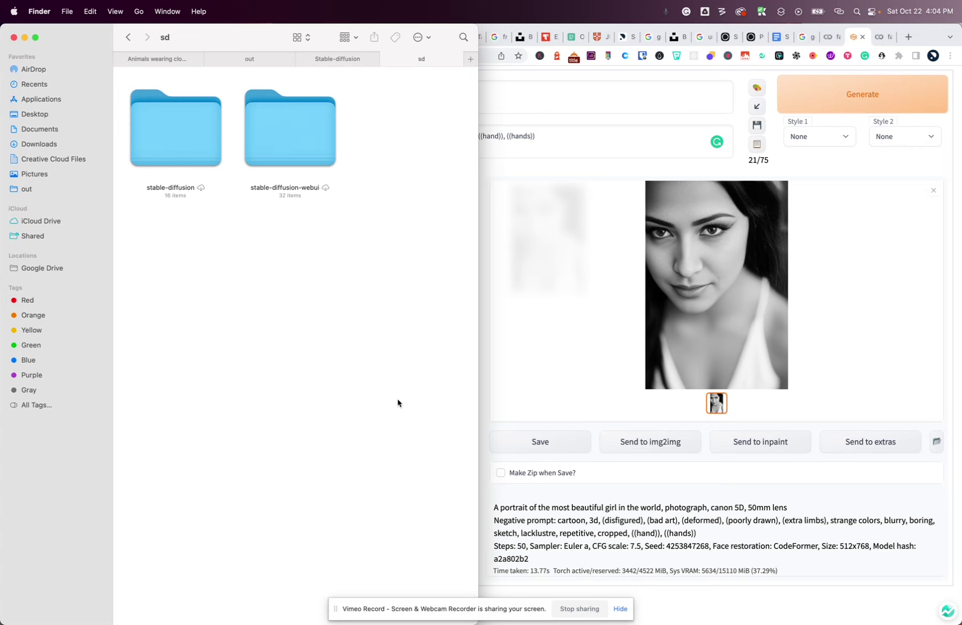
Open the stable-diffusion-webui folder and look through its contents for the generated image outputs
click(292, 143)
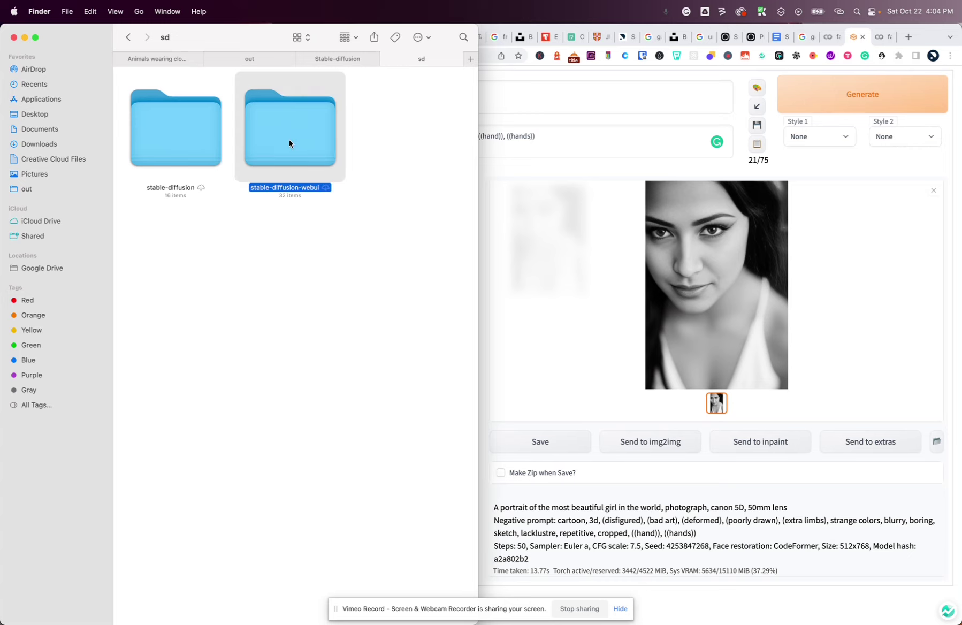
double_click(289, 143)
scroll(375, 302, down, 10)
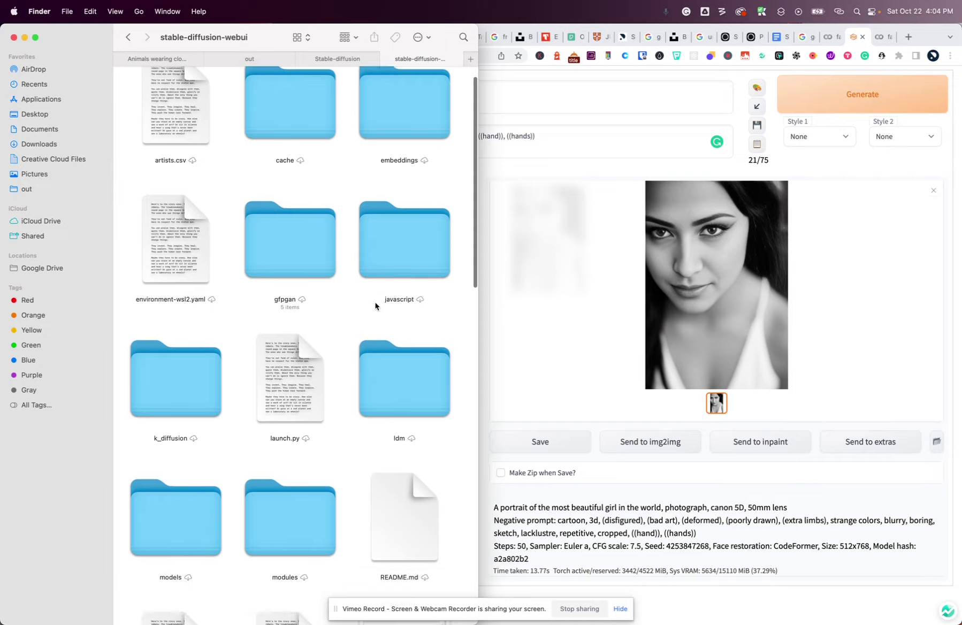
scroll(375, 302, down, 10)
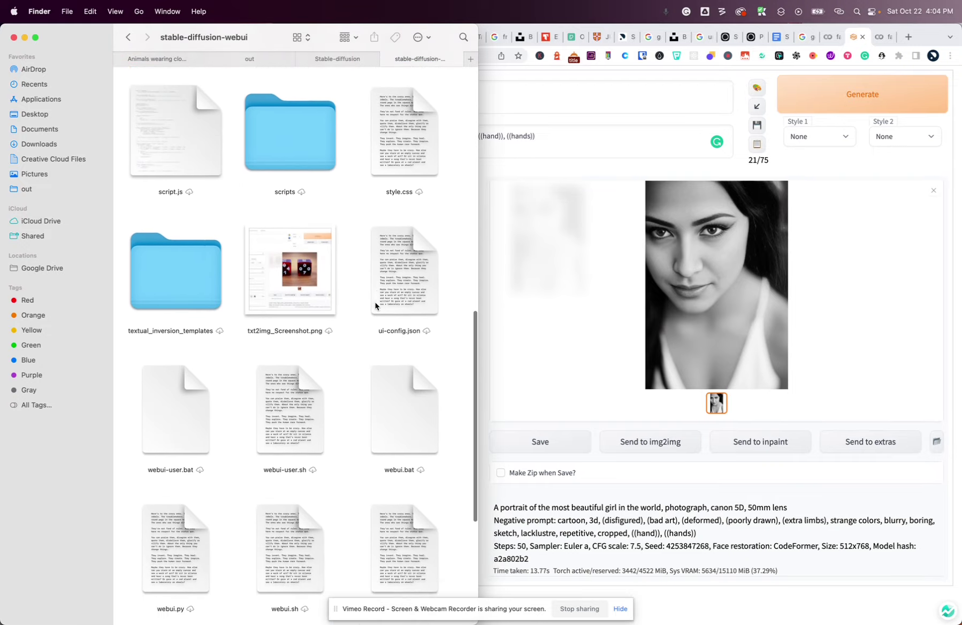
scroll(375, 302, up, 15)
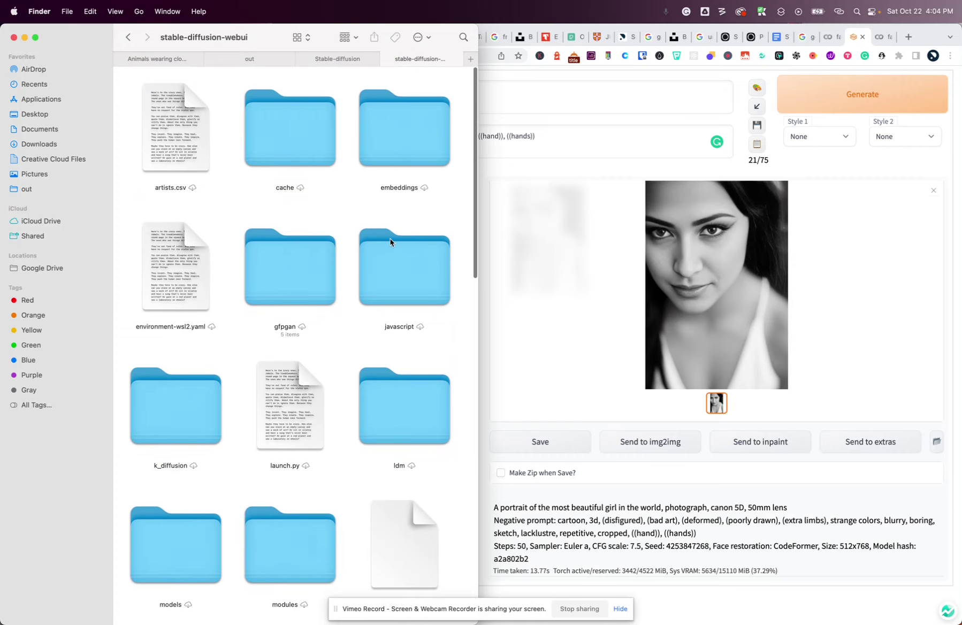
scroll(336, 416, down, 8)
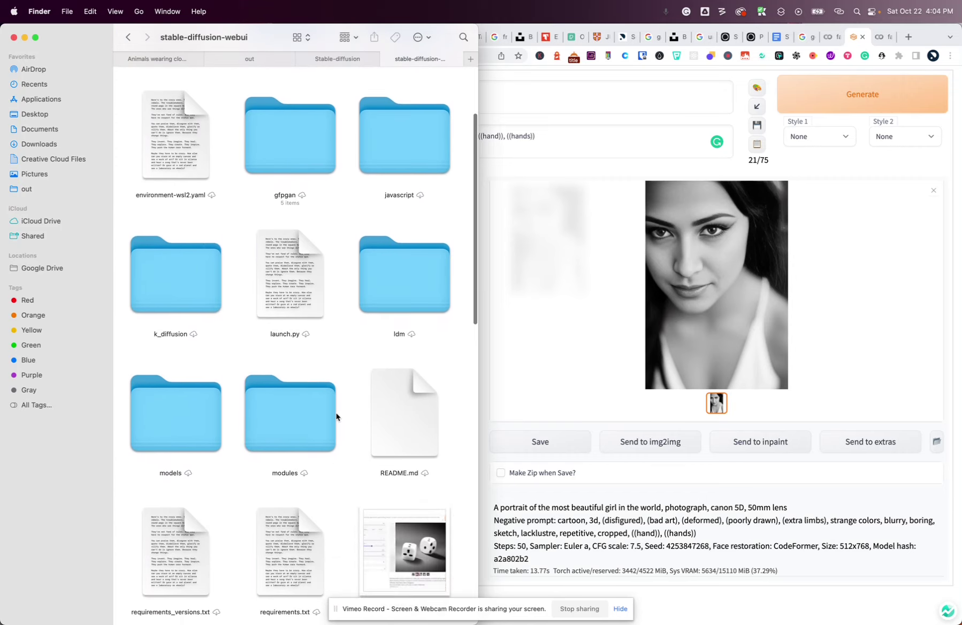
scroll(336, 417, down, 10)
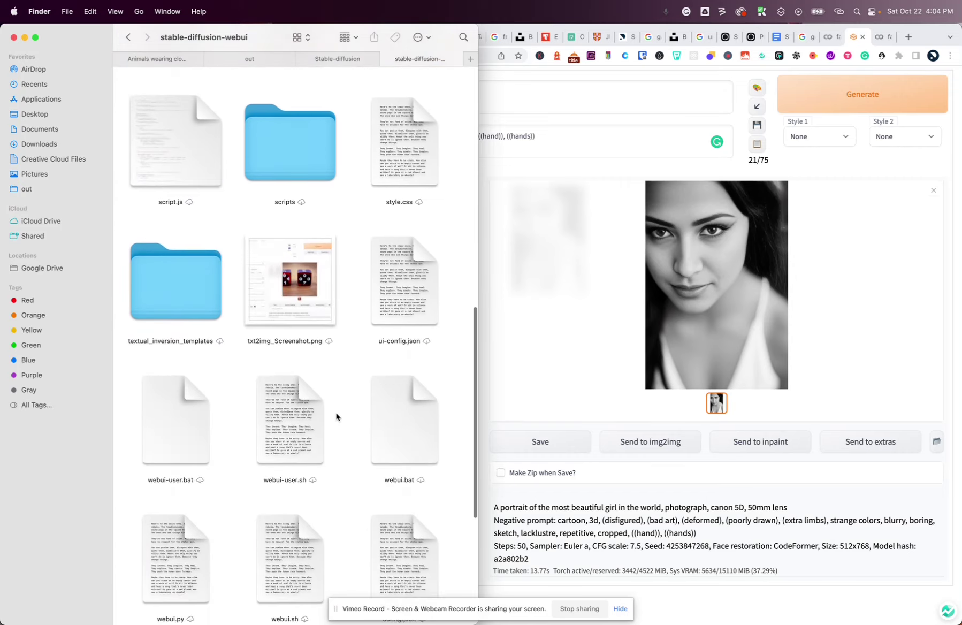
scroll(336, 417, up, 15)
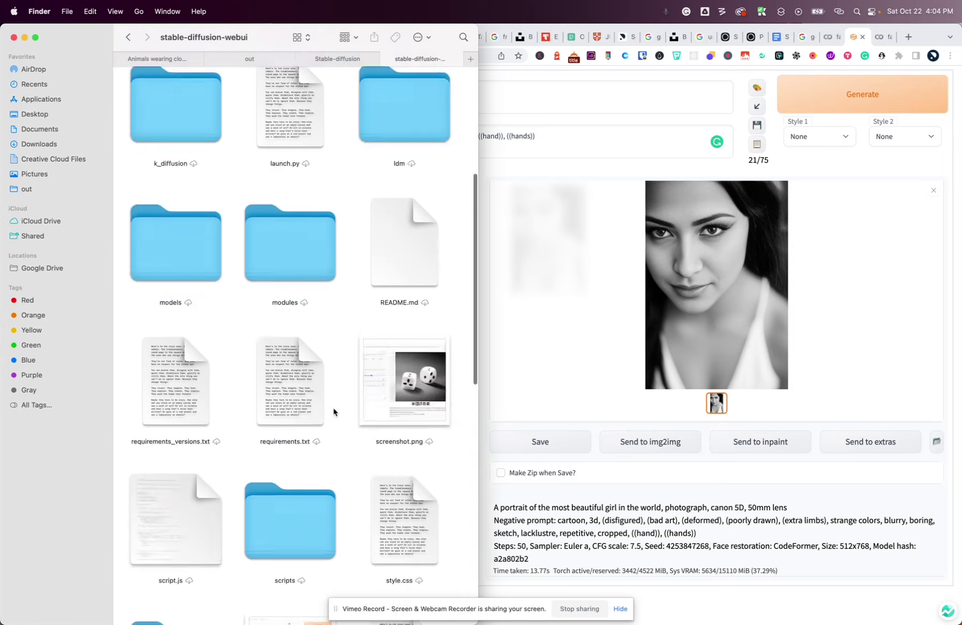
Return to the sd folder and open the outputs folder inside stable-diffusion
click(128, 37)
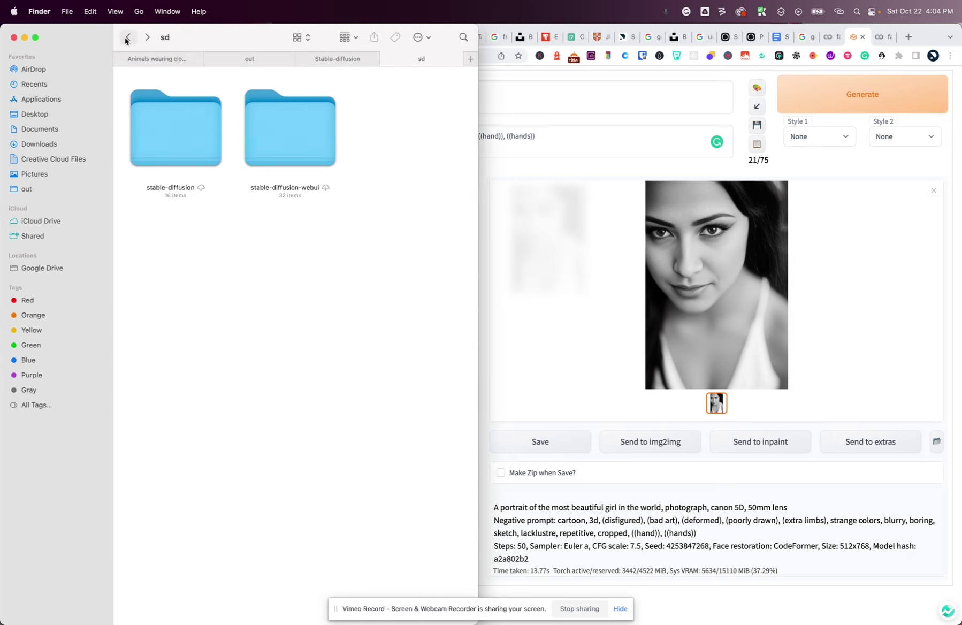
double_click(182, 146)
scroll(345, 367, down, 5)
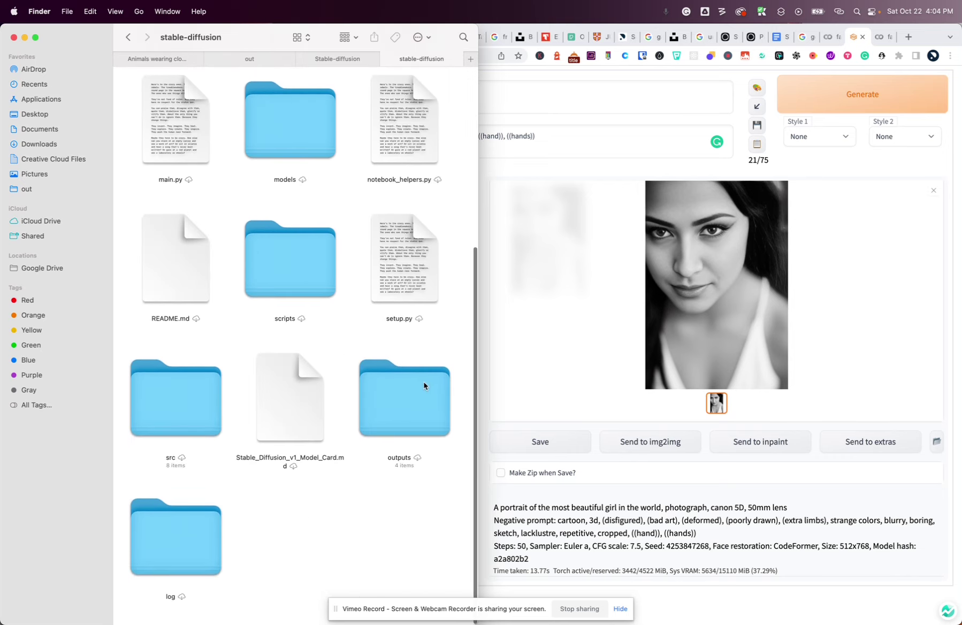
double_click(419, 391)
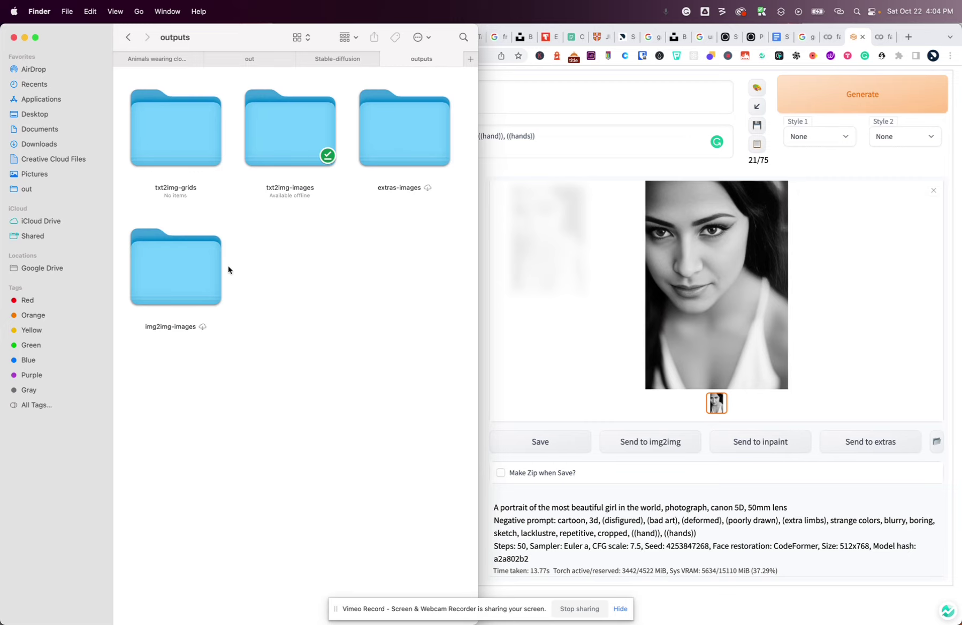
Open the out folder inside txt2img-images and go to the last generated files
click(308, 130)
double_click(309, 130)
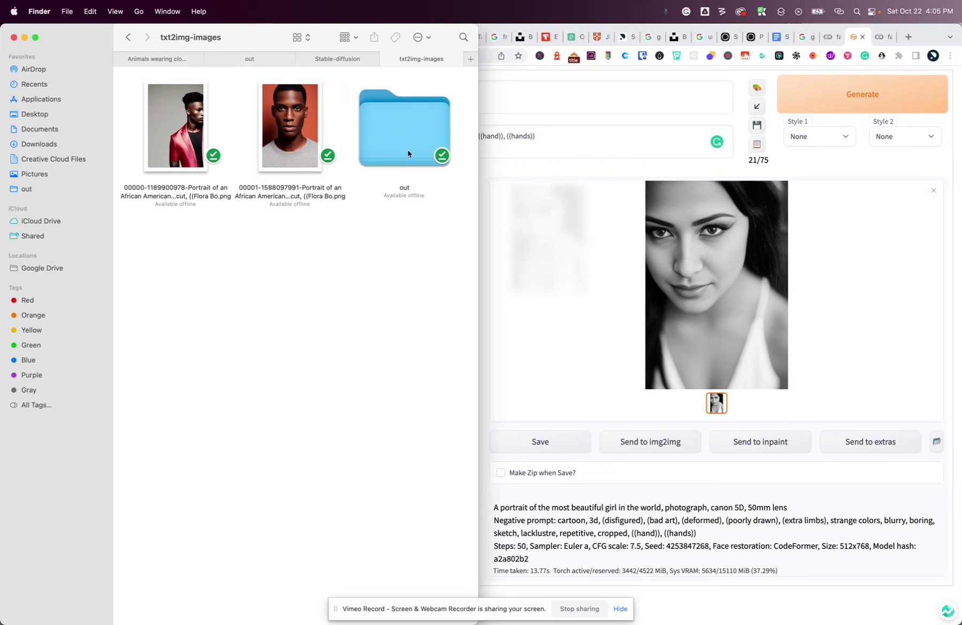
click(406, 130)
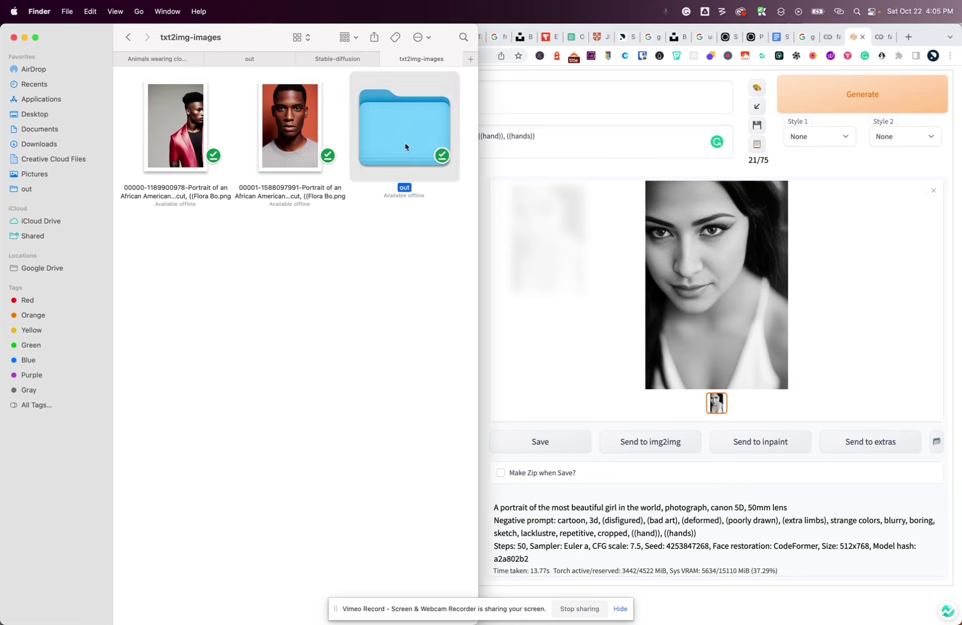
double_click(405, 146)
scroll(395, 353, down, 10)
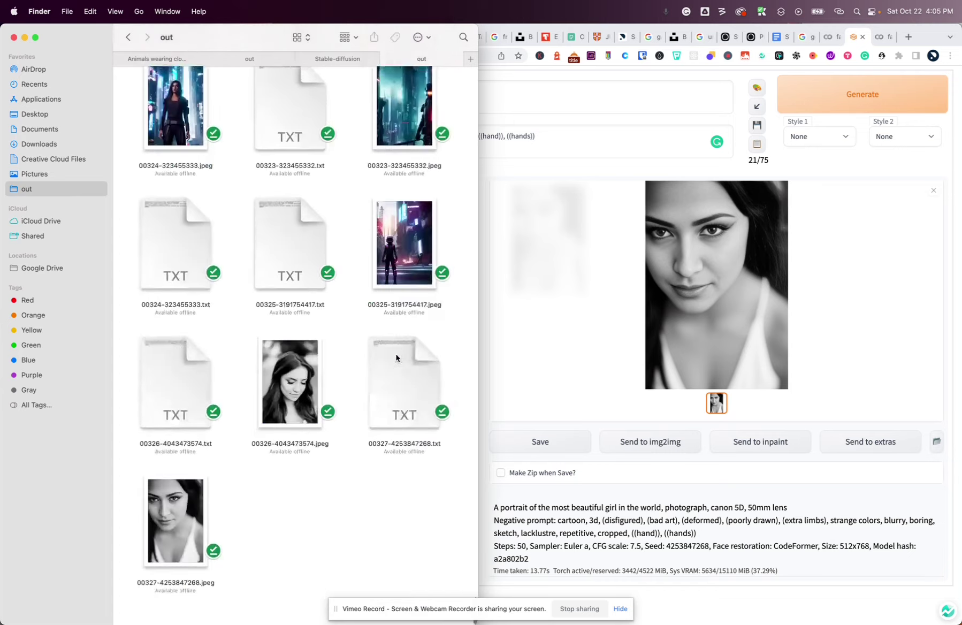
Preview the images 00326-4043473574.jpeg and 00322-323455331.jpeg one after the other, closing each preview
click(286, 394)
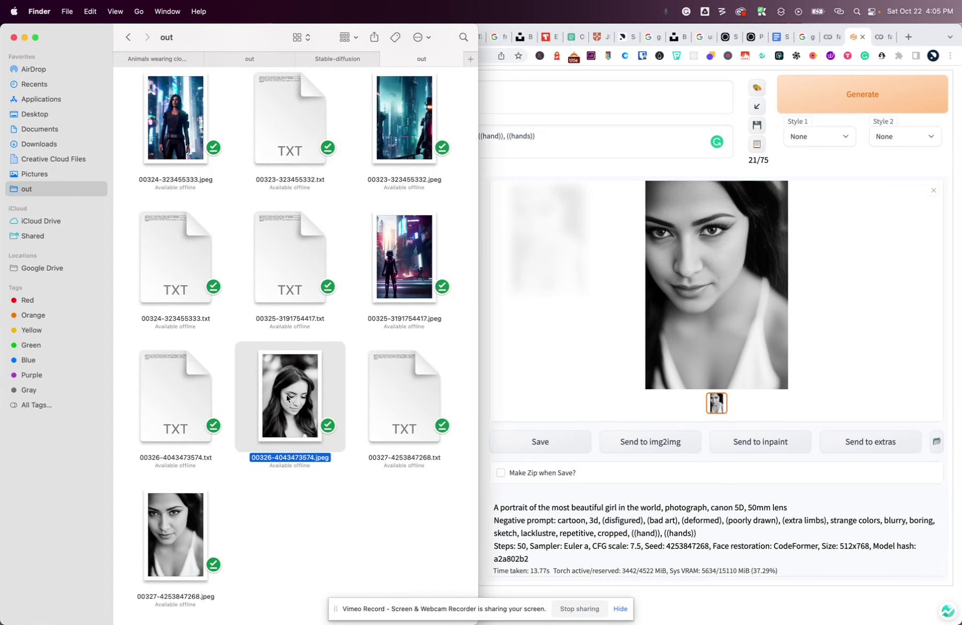
key(space)
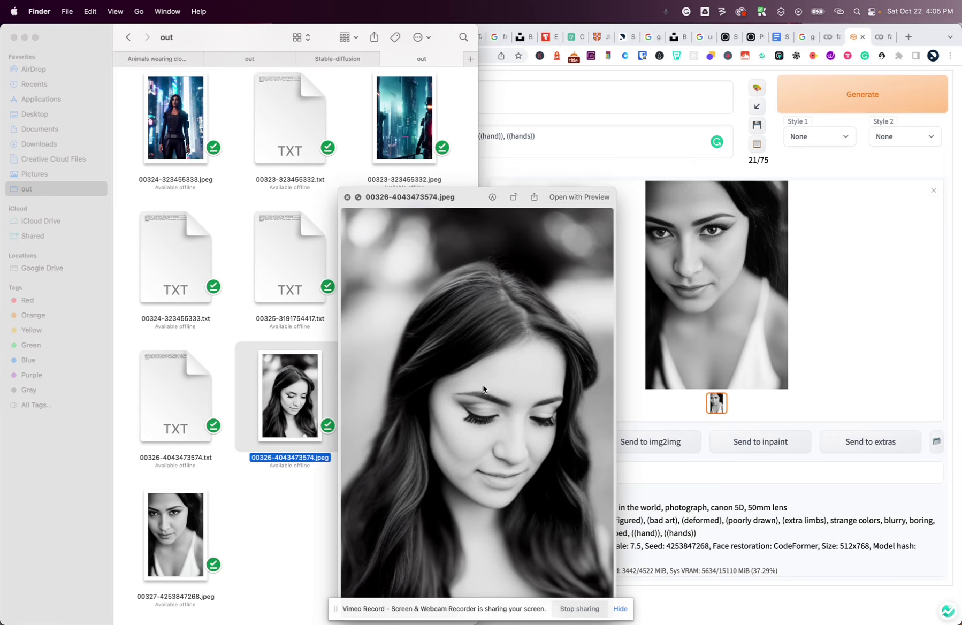
click(347, 197)
scroll(380, 270, up, 2)
scroll(380, 270, up, 3)
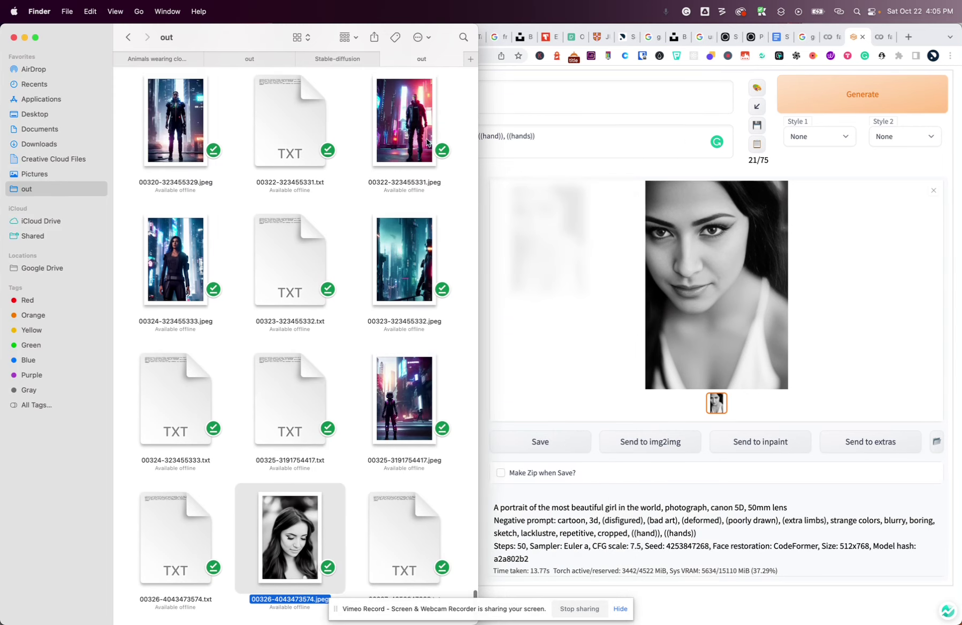
click(418, 118)
key(space)
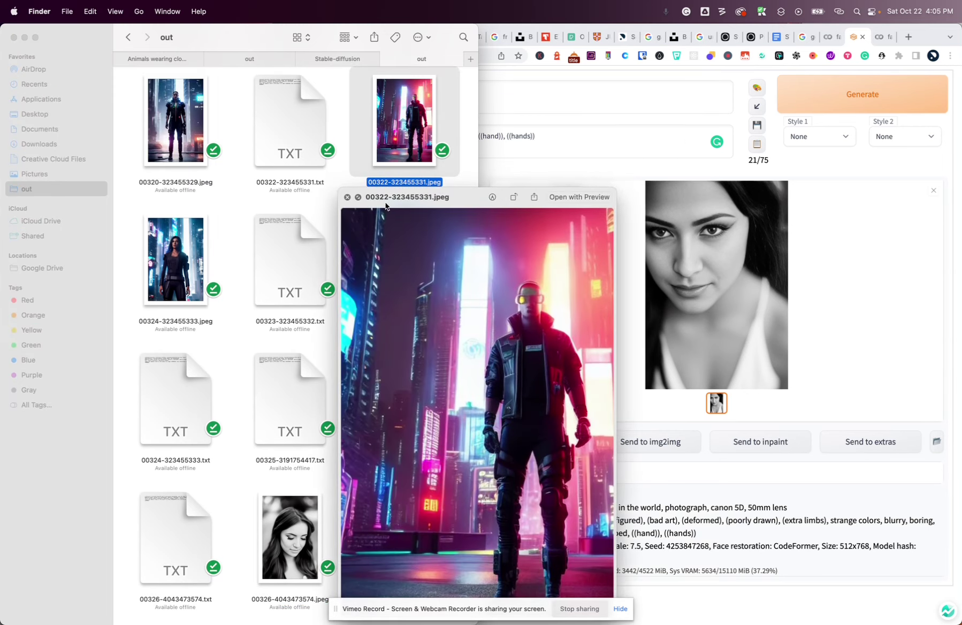
click(348, 197)
scroll(300, 406, down, 3)
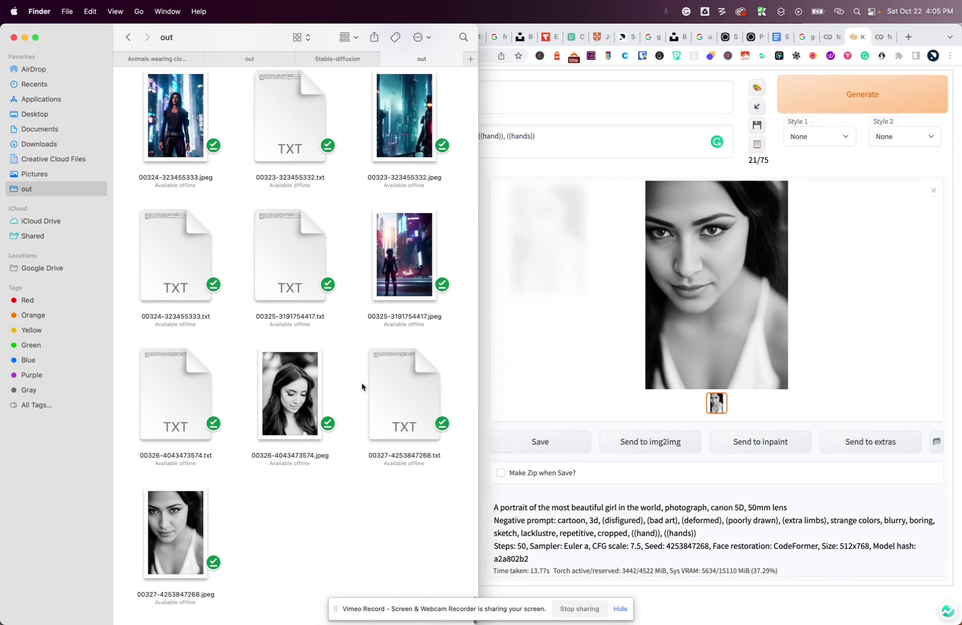
Preview the portrait 00327-4253847268.jpeg, view 00326-4043473574.jpeg once more, and look over the earlier images in the folder
click(322, 426)
click(172, 520)
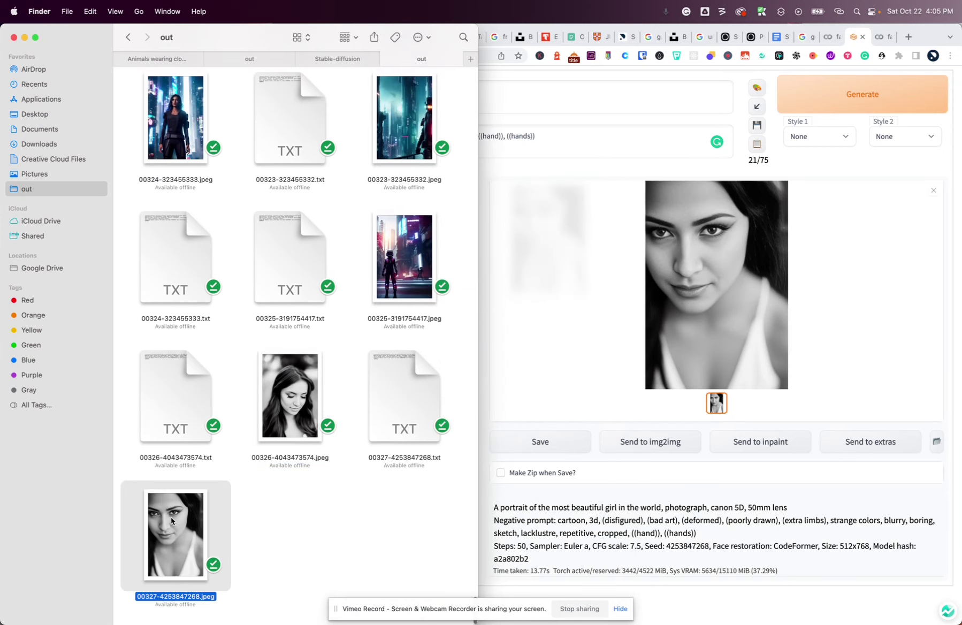
key(space)
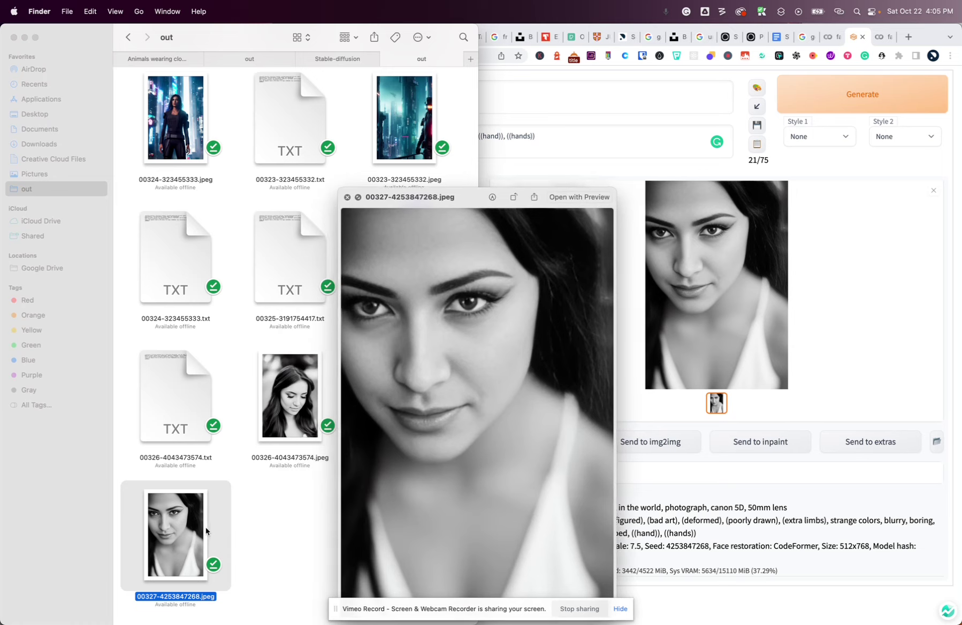
click(348, 200)
click(297, 386)
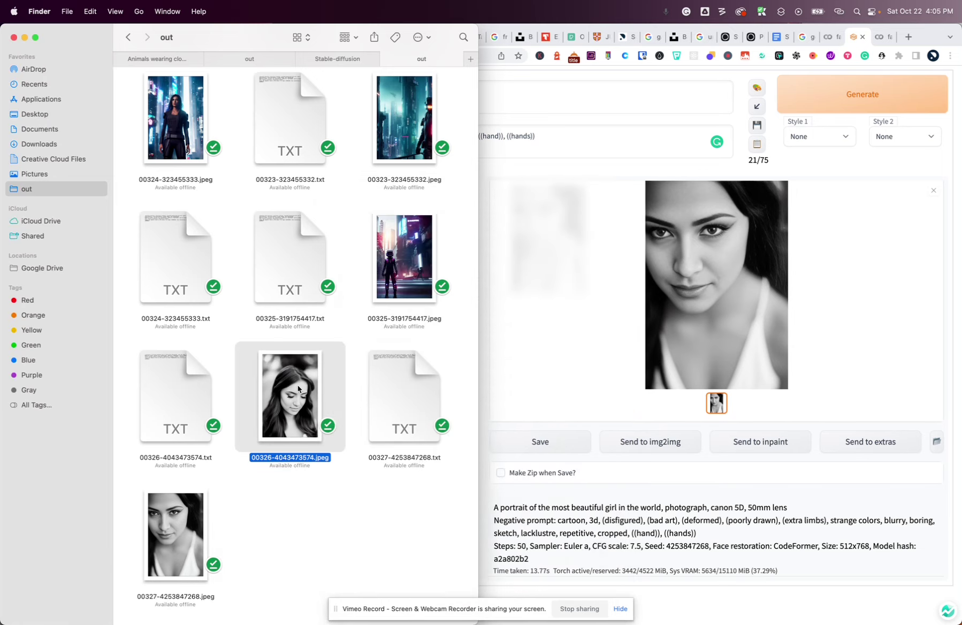
key(space)
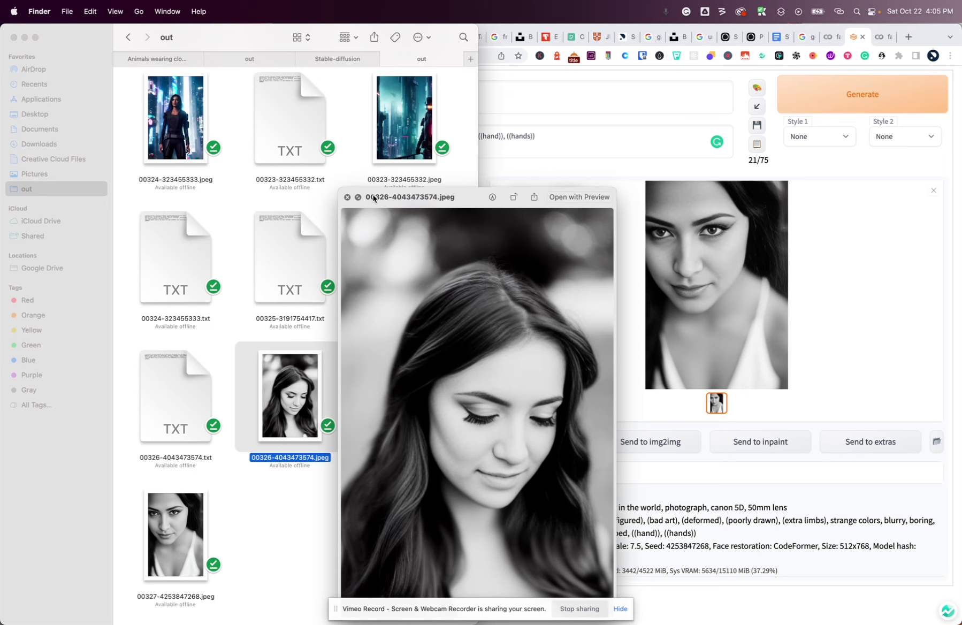
click(348, 196)
scroll(434, 262, up, 3)
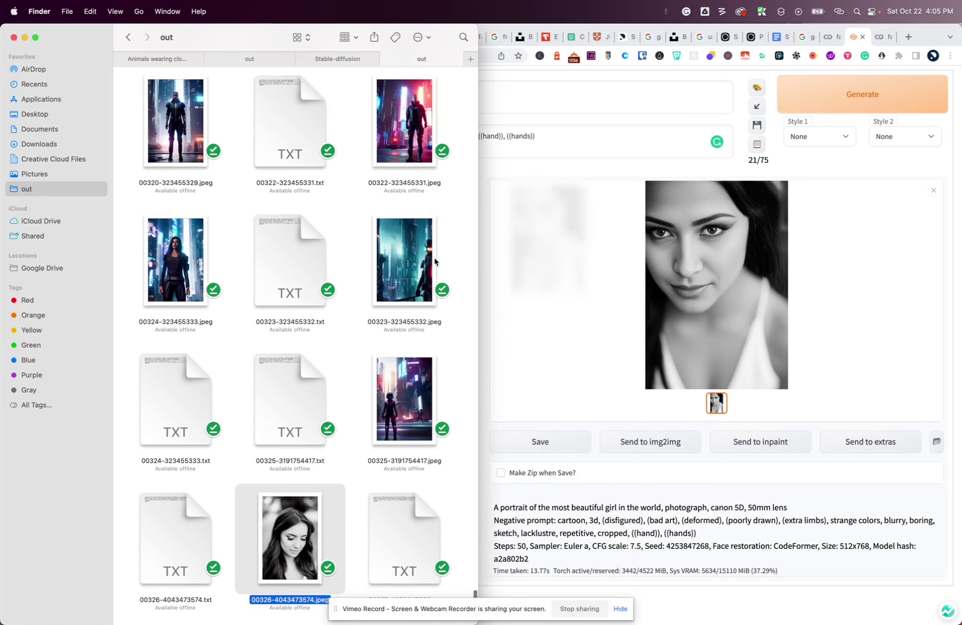
scroll(434, 261, up, 6)
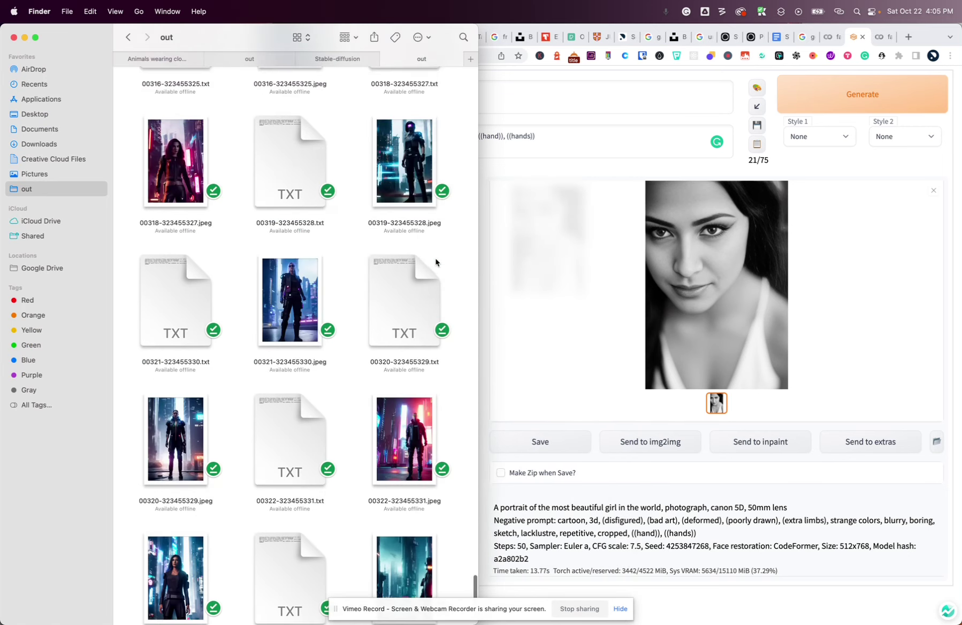
Switch to Chrome and examine the generation time and system VRAM usage reported below the generated portrait
click(857, 367)
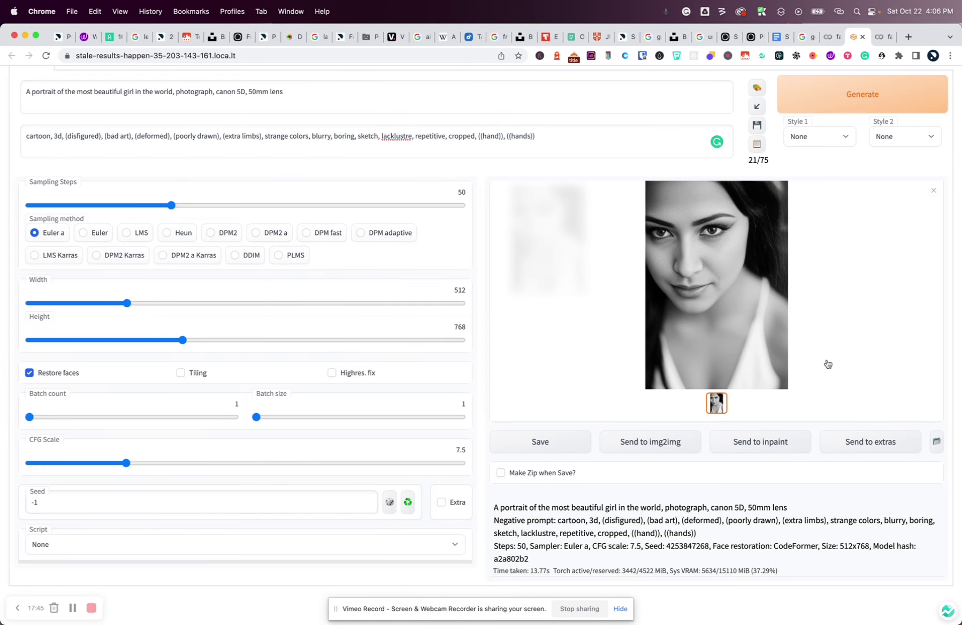
scroll(827, 364, up, 2)
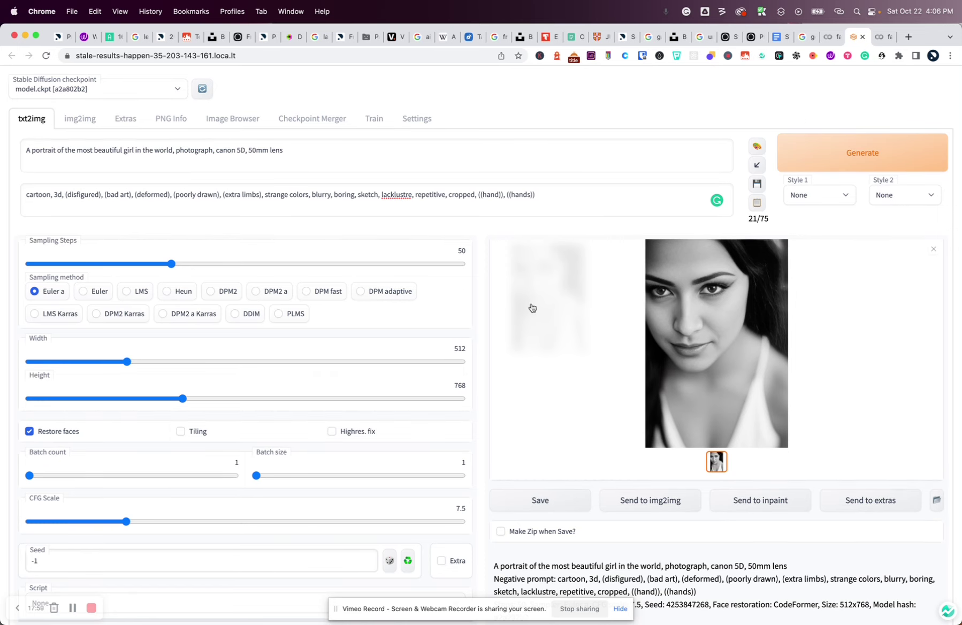
scroll(534, 396, down, 3)
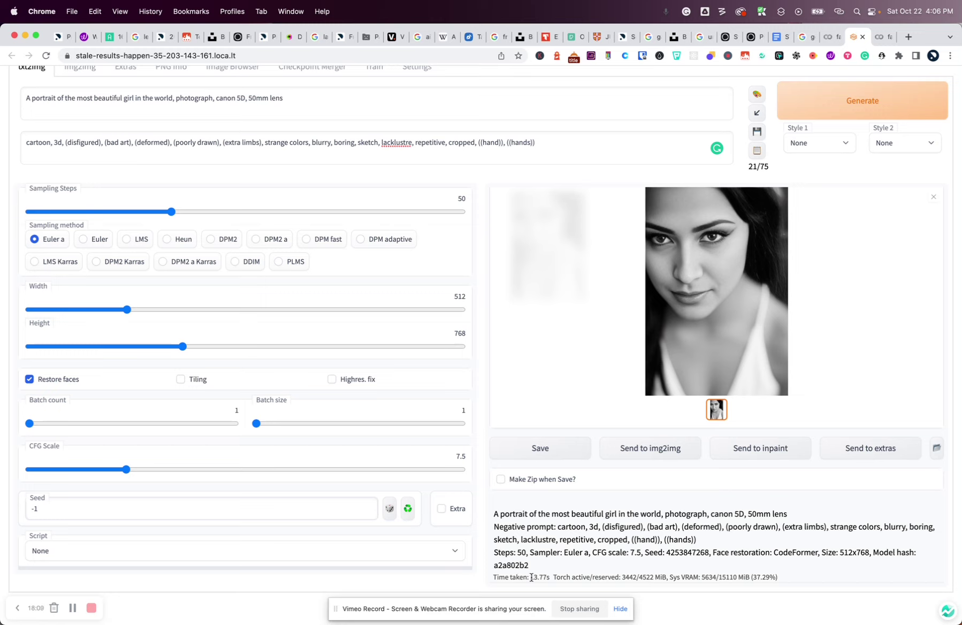
drag(530, 578, 548, 575)
mouse_move(714, 572)
drag(714, 572, 702, 574)
mouse_move(706, 578)
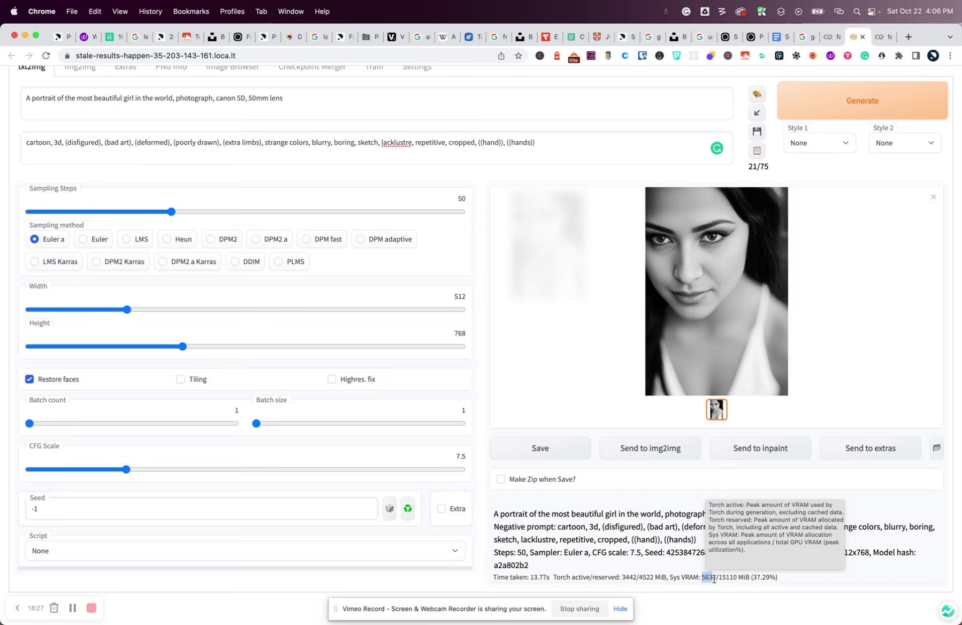
click(716, 577)
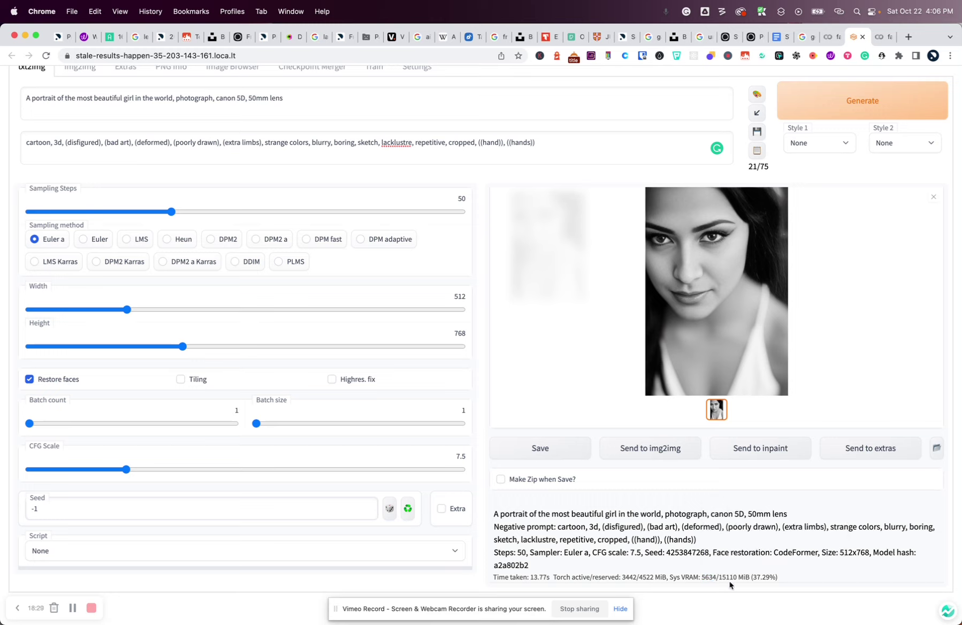
drag(719, 576, 727, 576)
mouse_move(758, 580)
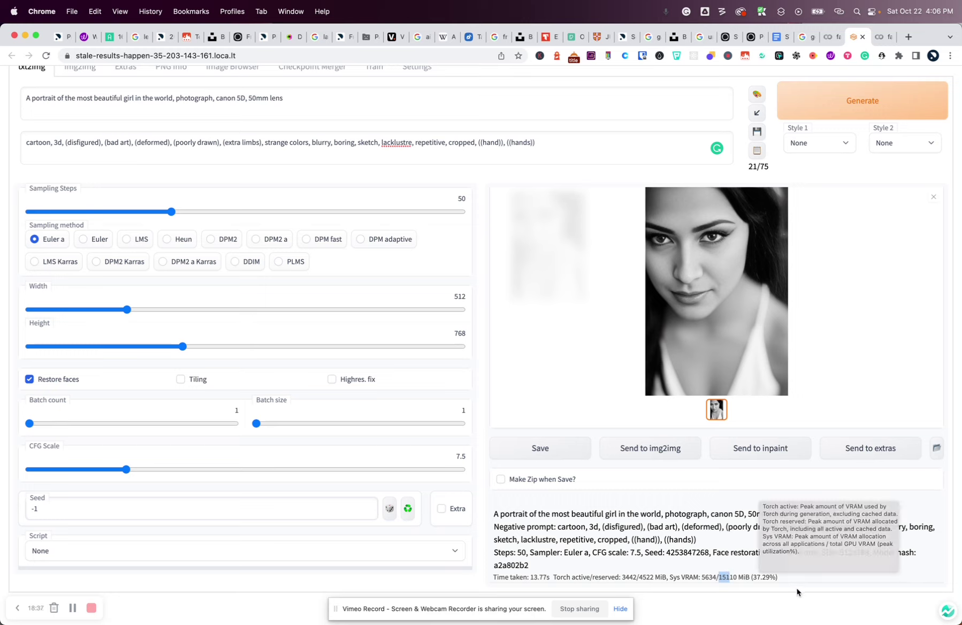
click(764, 577)
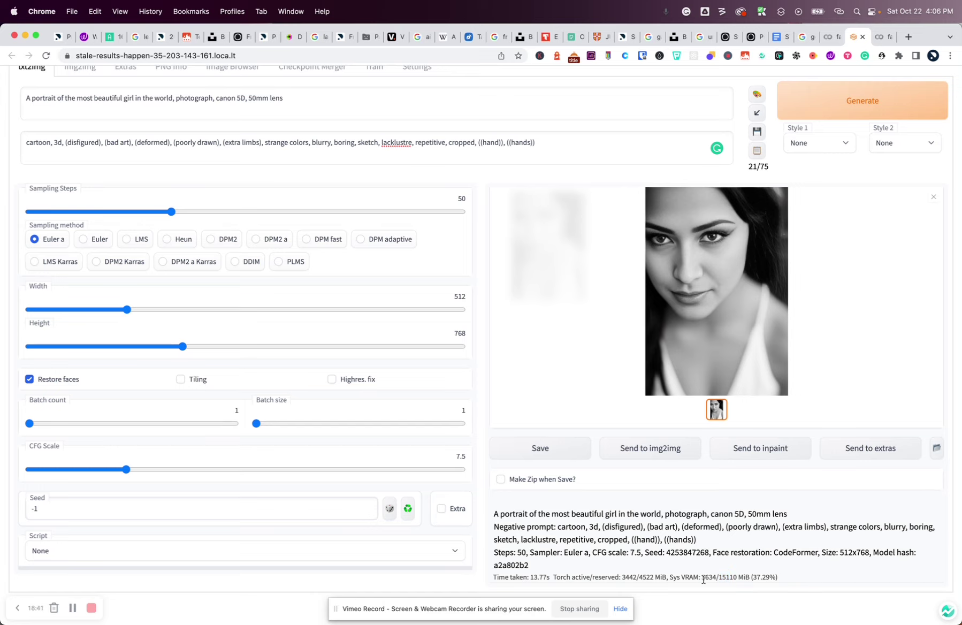
scroll(703, 579, up, 2)
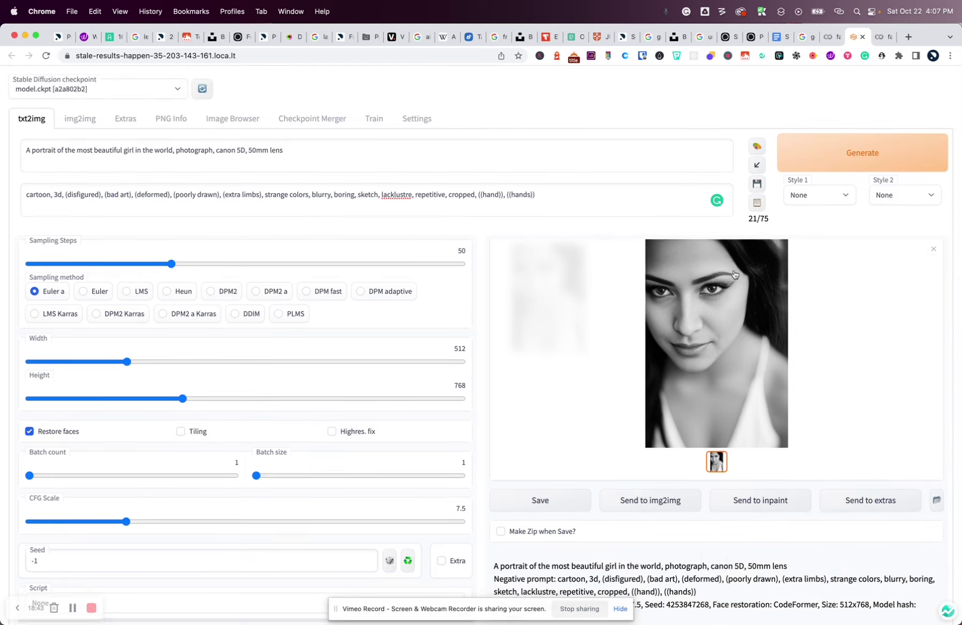